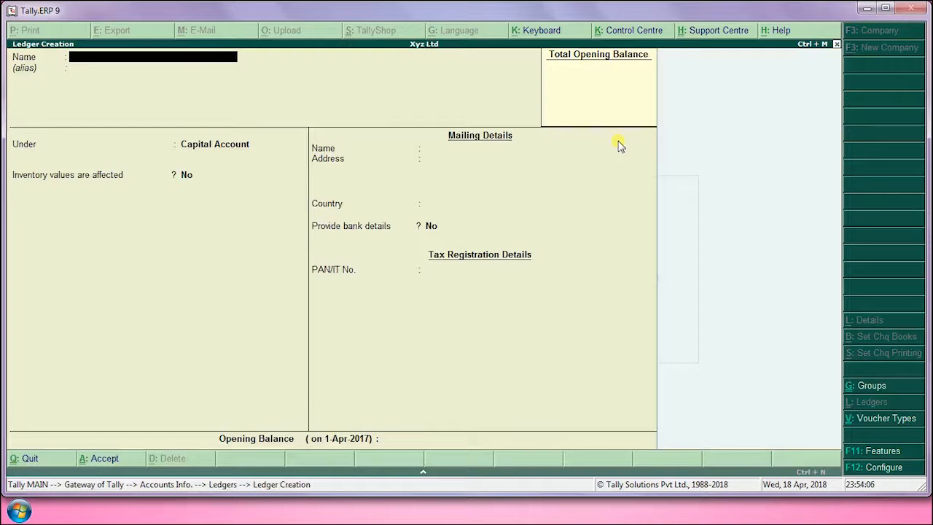
Create a ledger named Travelling Expenses under Indirect Expenses, with inventory values affected set to No, and accept it.
{"action": "type", "text": "Trav"}
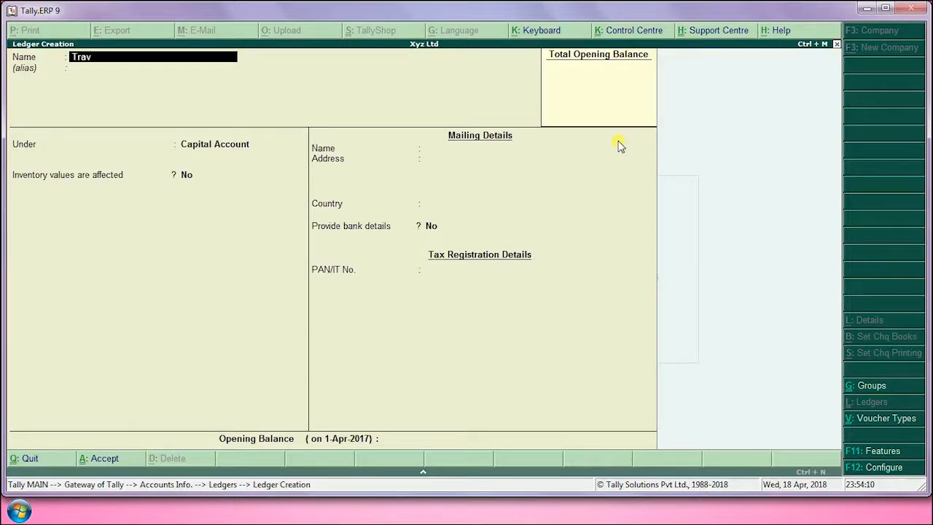
{"action": "type", "text": "elling Expenses"}
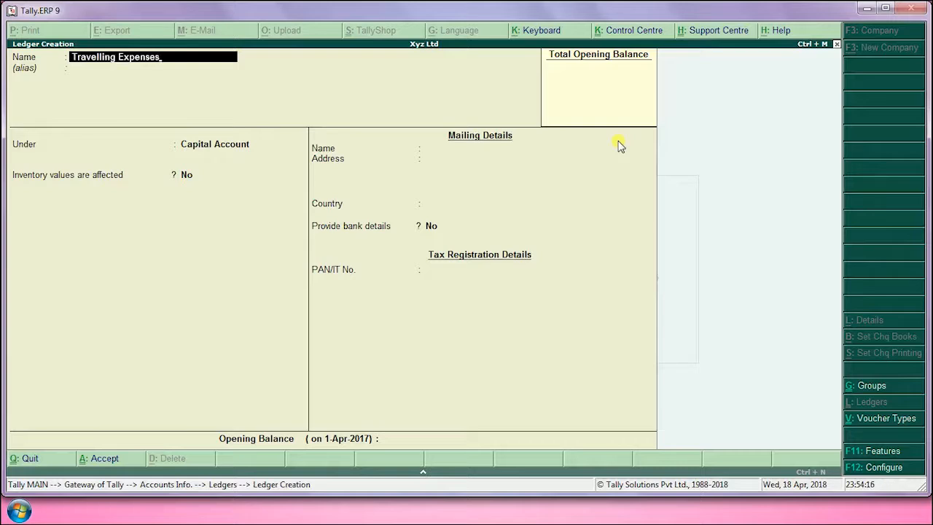
{"action": "key", "text": "Return"}
{"action": "key", "text": "Return"}
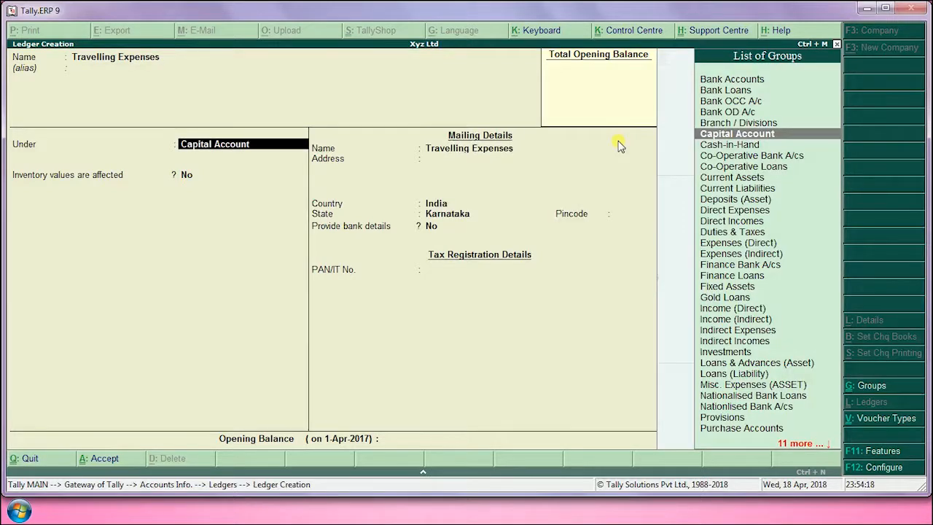
{"action": "type", "text": "In"}
{"action": "key", "text": "Down"}
{"action": "key", "text": "Down"}
{"action": "key", "text": "Return"}
{"action": "key", "text": "Return"}
{"action": "key", "text": "Return"}
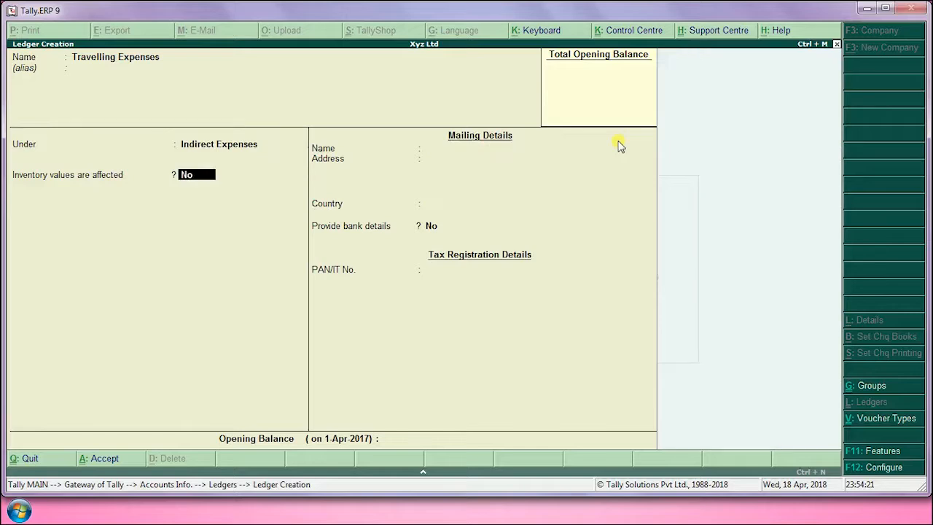
{"action": "key", "text": "Return"}
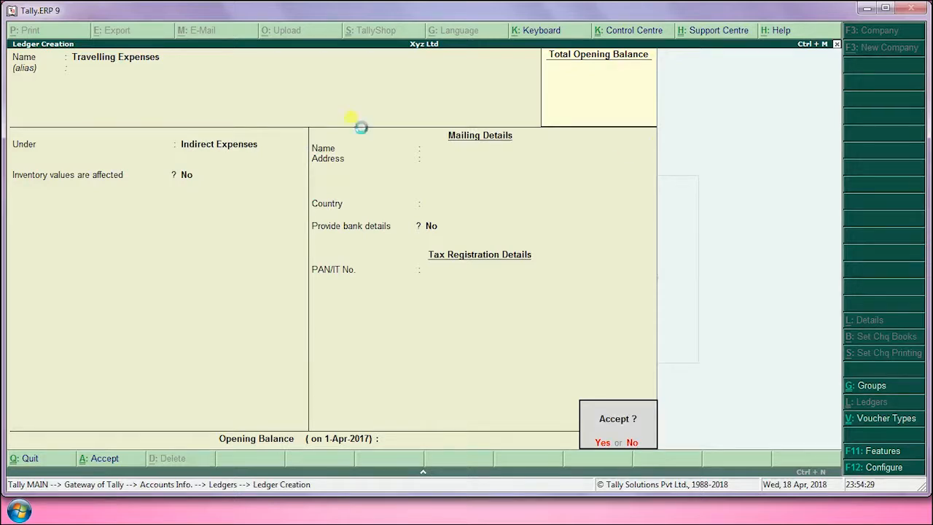
{"action": "key", "text": "Return"}
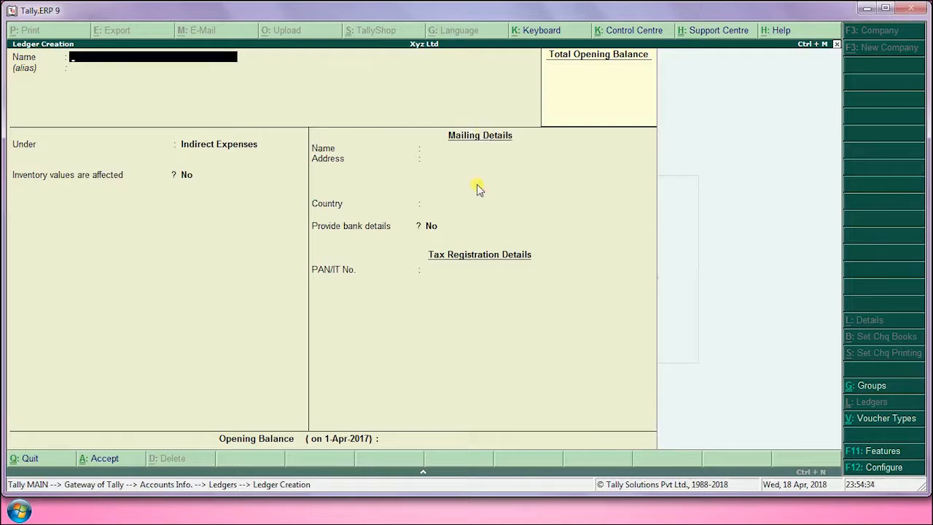
Return to the Gateway of Tally and open a blank single ledger creation form again.
{"action": "key", "text": "Escape"}
{"action": "key", "text": "Return"}
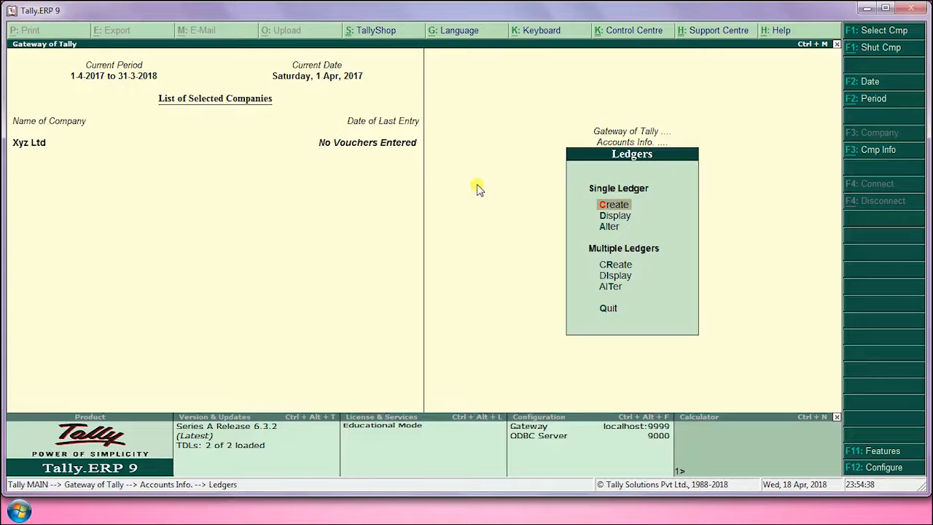
{"action": "key", "text": "Escape"}
{"action": "key", "text": "Escape"}
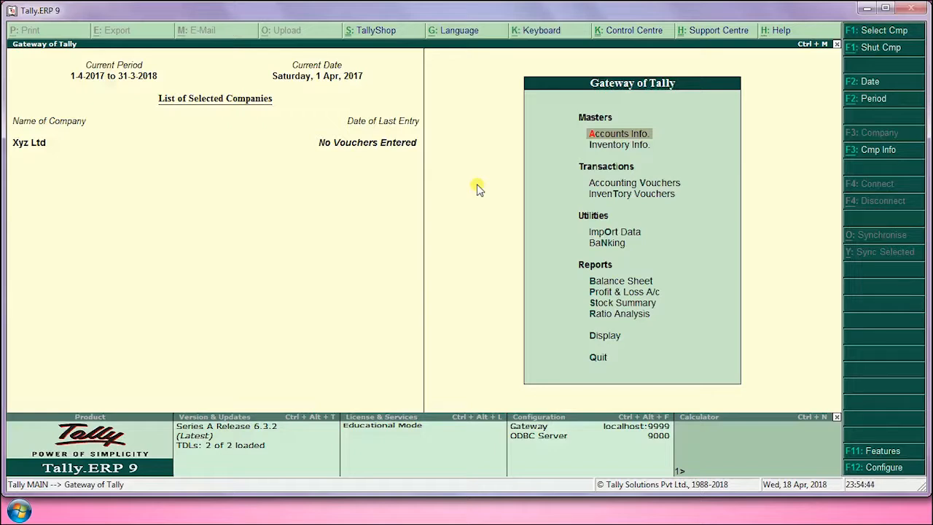
{"action": "key", "text": "Return"}
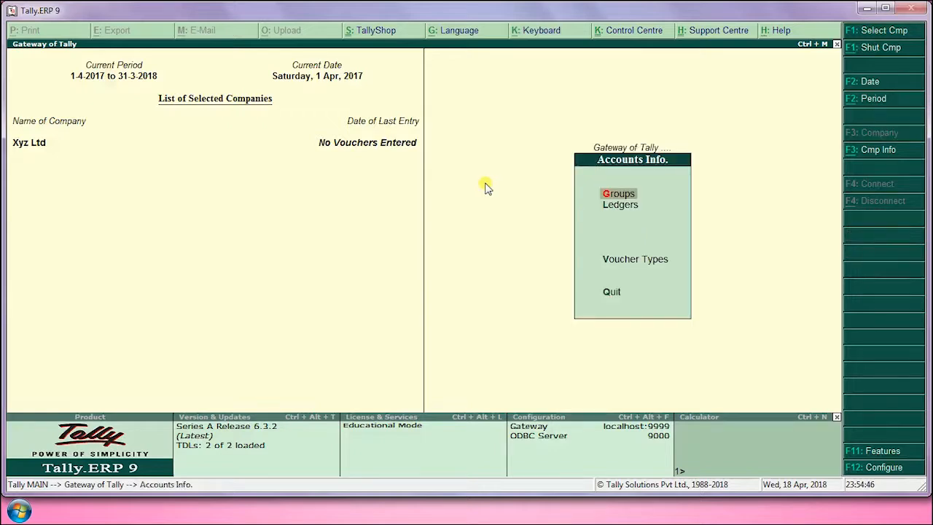
{"action": "key", "text": "l"}
{"action": "key", "text": "Return"}
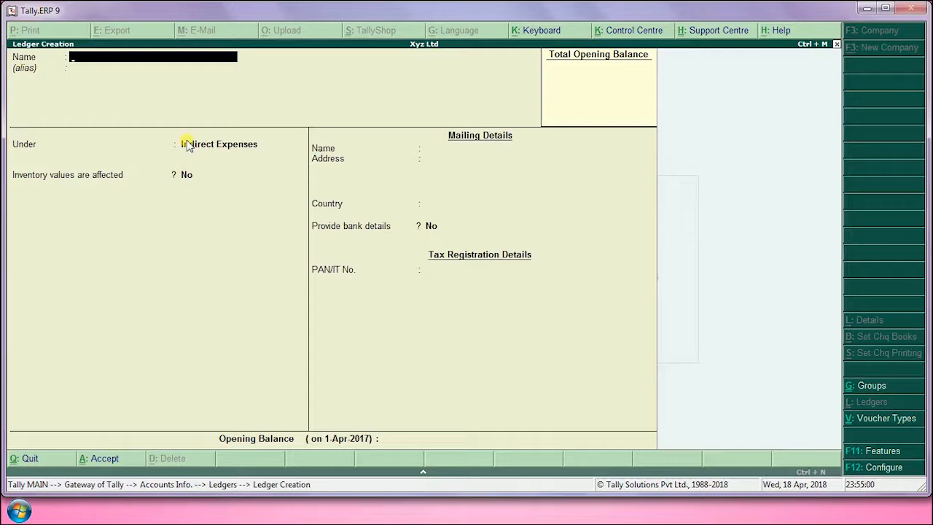
Name the new ledger Refrshments A/c and leave its alias empty.
{"action": "type", "text": "C"}
{"action": "key", "text": "BackSpace"}
{"action": "type", "text": "Refrshm"}
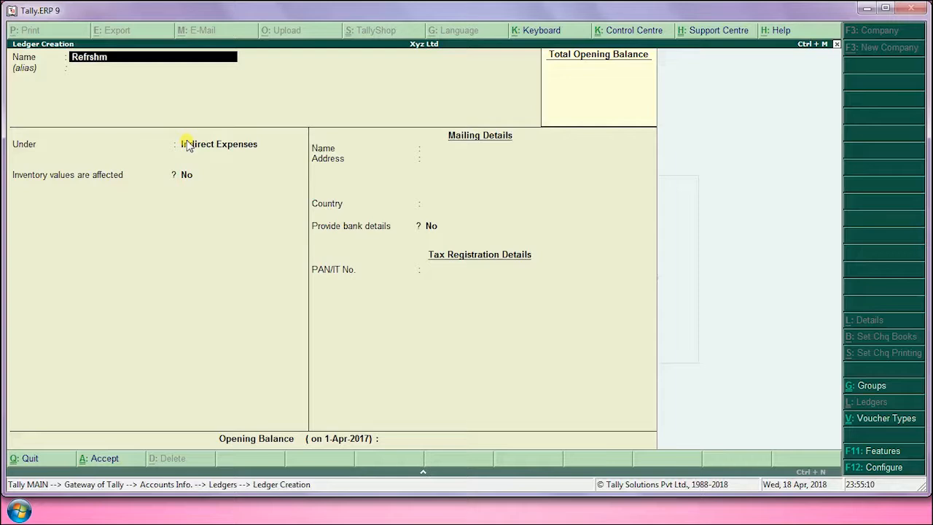
{"action": "type", "text": "ents a/c"}
{"action": "key", "text": "Return"}
{"action": "key", "text": "Return"}
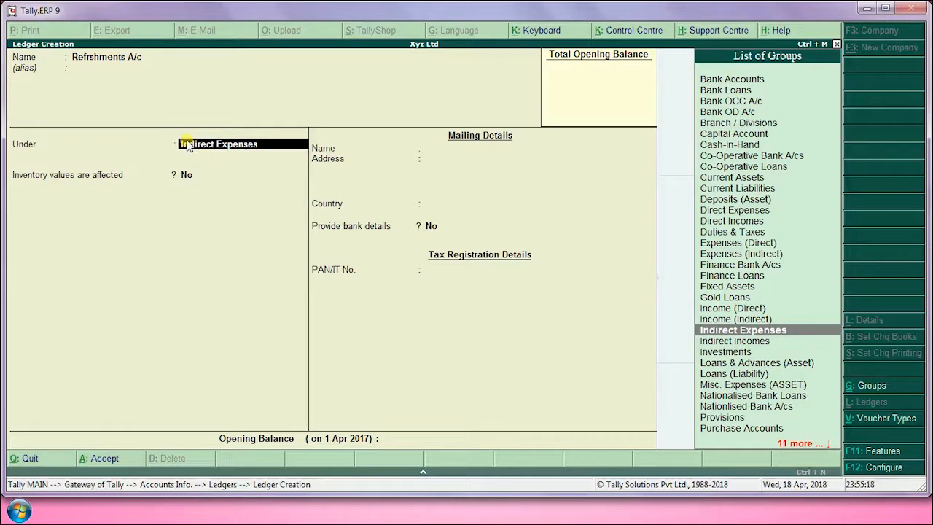
Look through the available account groups for the Refrshments A/c ledger, up to Direct Expenses.
{"action": "key", "text": "Up"}
{"action": "key", "text": "Up"}
{"action": "key", "text": "Up"}
{"action": "key", "text": "Up"}
{"action": "key", "text": "Up"}
{"action": "key", "text": "Up"}
{"action": "key", "text": "Up"}
{"action": "key", "text": "Up"}
{"action": "key", "text": "Up"}
{"action": "key", "text": "Up"}
{"action": "key", "text": "Up"}
{"action": "key", "text": "Up"}
{"action": "key", "text": "Up"}
{"action": "key", "text": "Up"}
{"action": "key", "text": "Up"}
{"action": "key", "text": "Up"}
{"action": "key", "text": "Up"}
{"action": "key", "text": "Up"}
{"action": "key", "text": "Up"}
{"action": "key", "text": "Up"}
{"action": "key", "text": "Down"}
{"action": "key", "text": "Down"}
{"action": "key", "text": "Down"}
{"action": "key", "text": "Down"}
{"action": "key", "text": "Down"}
{"action": "key", "text": "Down"}
{"action": "key", "text": "Down"}
{"action": "key", "text": "Down"}
{"action": "key", "text": "Down"}
{"action": "key", "text": "Down"}
{"action": "key", "text": "Down"}
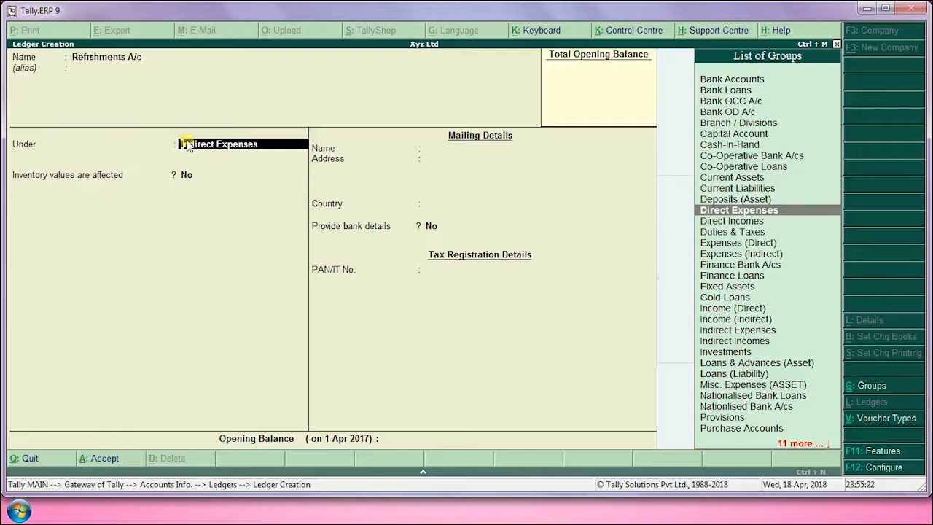
Filter the account groups by "D", place the Refrshments A/c ledger under Indirect Expenses and save it.
{"action": "key", "text": "BackSpace"}
{"action": "type", "text": "d"}
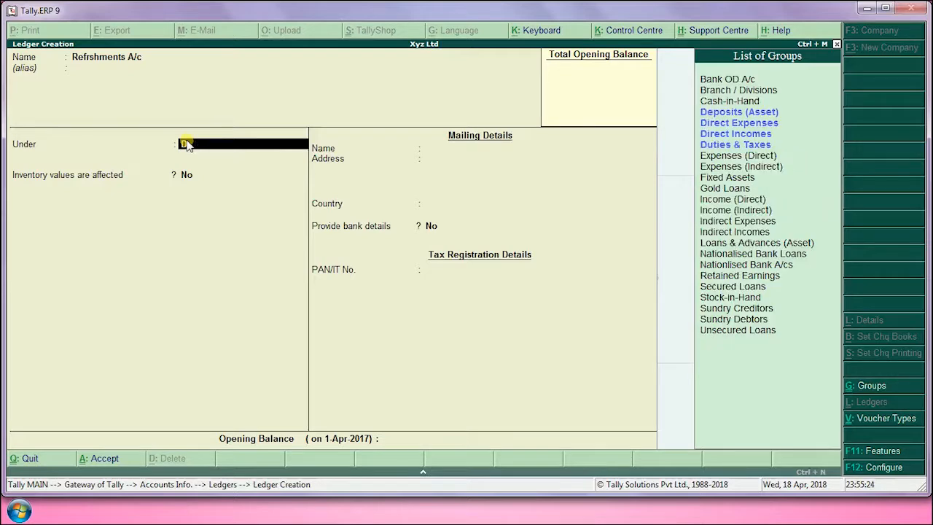
{"action": "key", "text": "Down"}
{"action": "key", "text": "Down"}
{"action": "key", "text": "Down"}
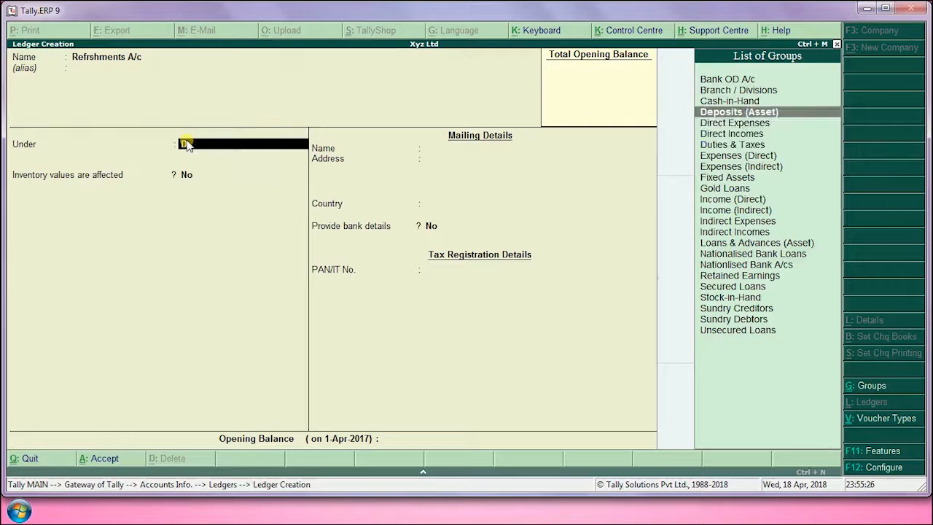
{"action": "key", "text": "Up"}
{"action": "key", "text": "Up"}
{"action": "key", "text": "Down"}
{"action": "key", "text": "Down"}
{"action": "key", "text": "Up"}
{"action": "key", "text": "Up"}
{"action": "key", "text": "Up"}
{"action": "key", "text": "Down"}
{"action": "key", "text": "Down"}
{"action": "key", "text": "Down"}
{"action": "key", "text": "Up"}
{"action": "key", "text": "Up"}
{"action": "key", "text": "Down"}
{"action": "key", "text": "Down"}
{"action": "key", "text": "Down"}
{"action": "key", "text": "Down"}
{"action": "key", "text": "Down"}
{"action": "key", "text": "Down"}
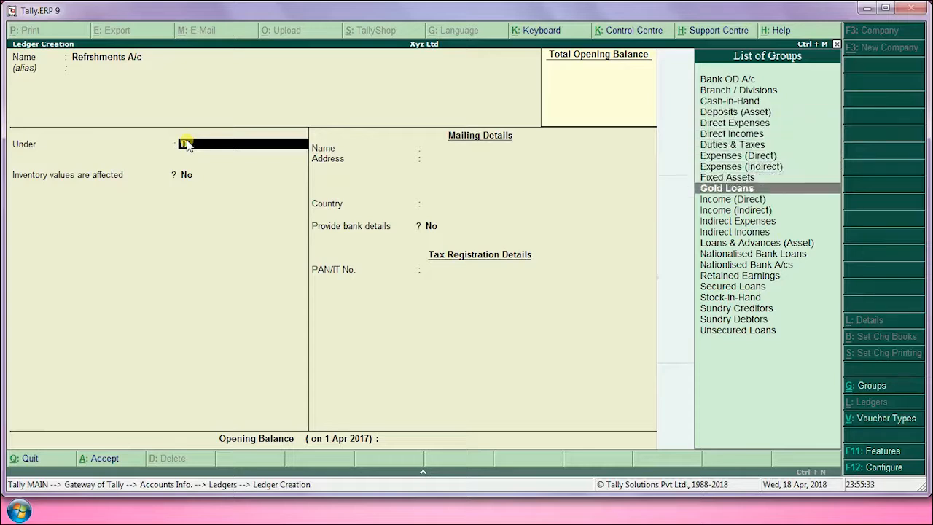
{"action": "key", "text": "Down"}
{"action": "key", "text": "Down"}
{"action": "key", "text": "Down"}
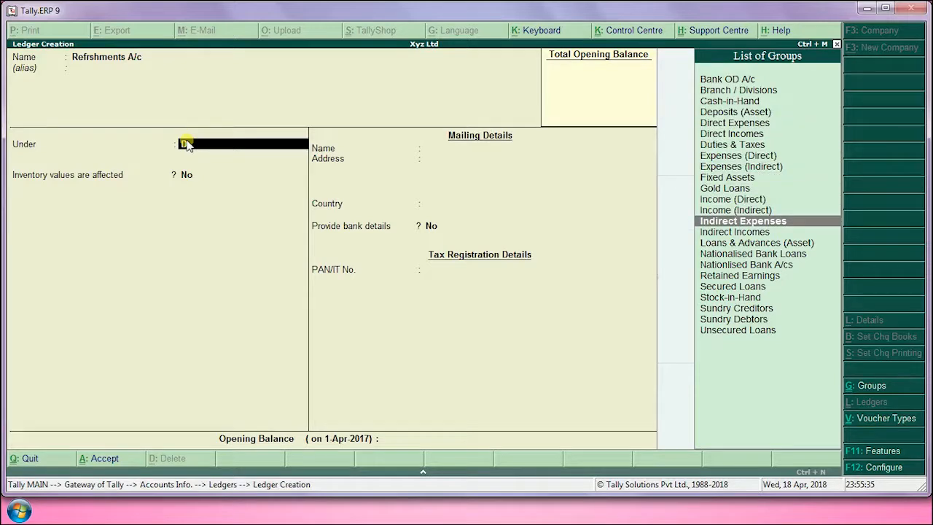
{"action": "key", "text": "Return"}
{"action": "key", "text": "Return"}
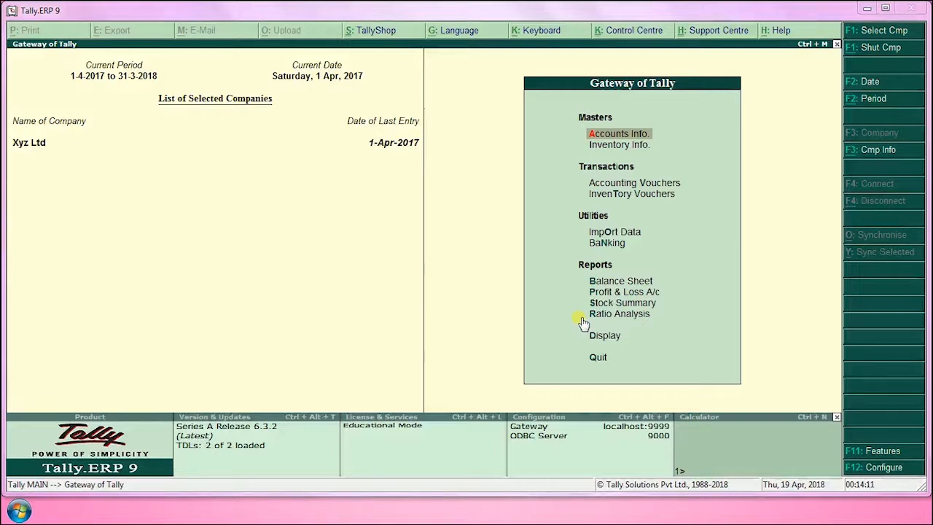
Open a new payment voucher and start creating a secondary ledger from its debit line.
{"action": "left_click", "coordinate": [597, 186]}
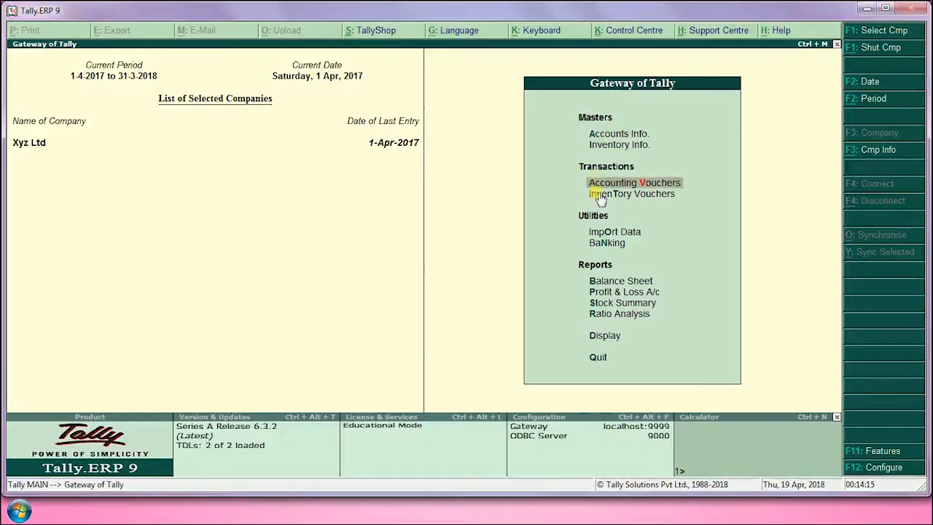
{"action": "key", "text": "Return"}
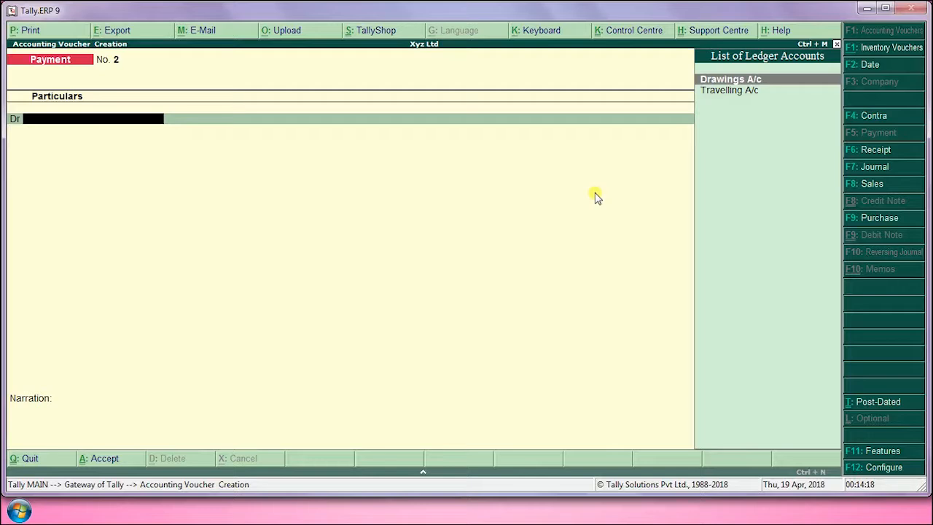
{"action": "key", "text": "alt+c"}
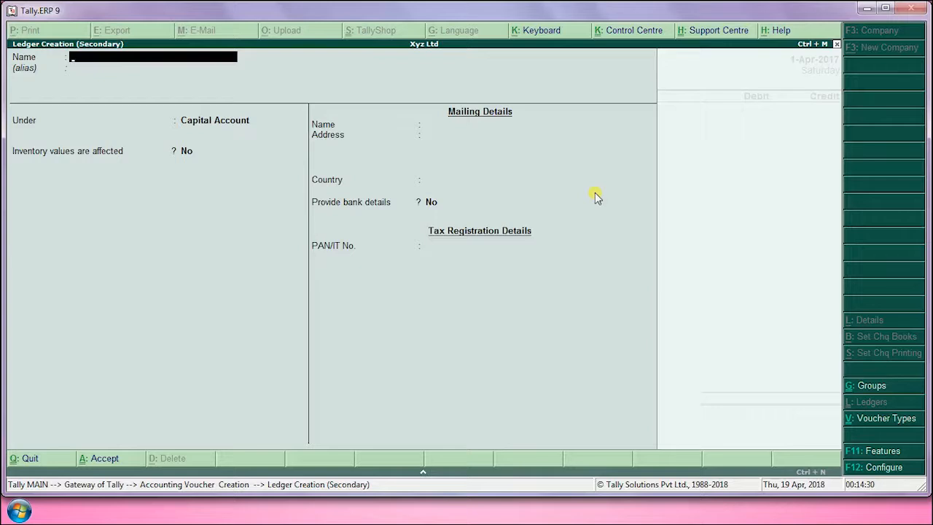
Create the ledger Xyz Ltd under Sundry Creditors with the default mailing details and use it on the voucher's debit line.
{"action": "type", "text": "Xyz Ltd"}
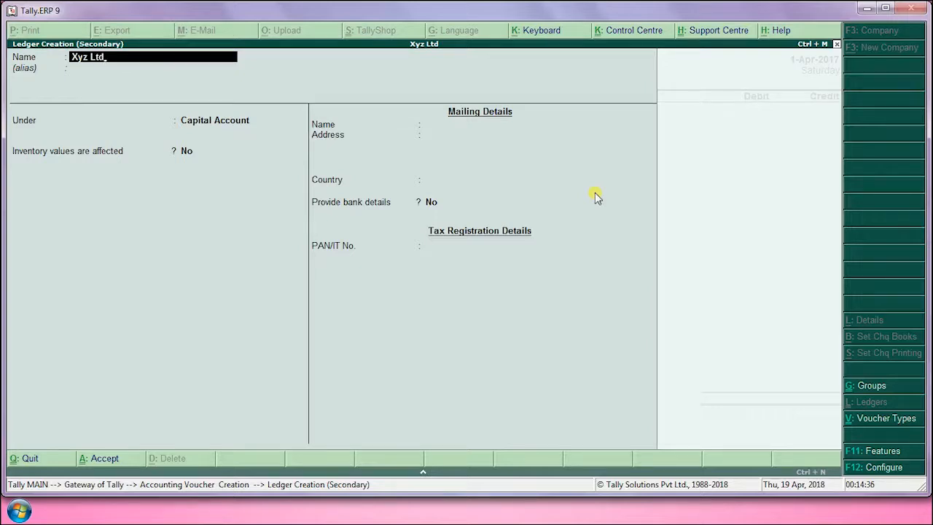
{"action": "key", "text": "Return"}
{"action": "key", "text": "Return"}
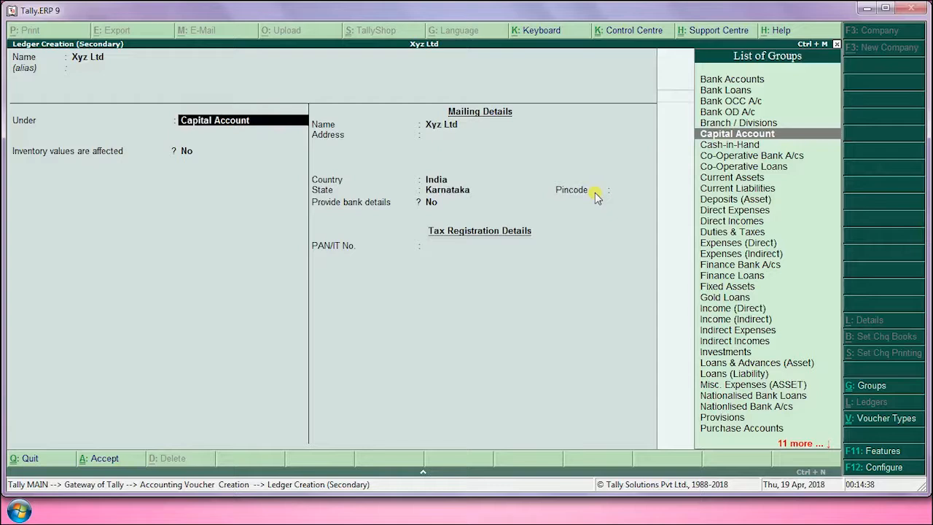
{"action": "type", "text": "Sun"}
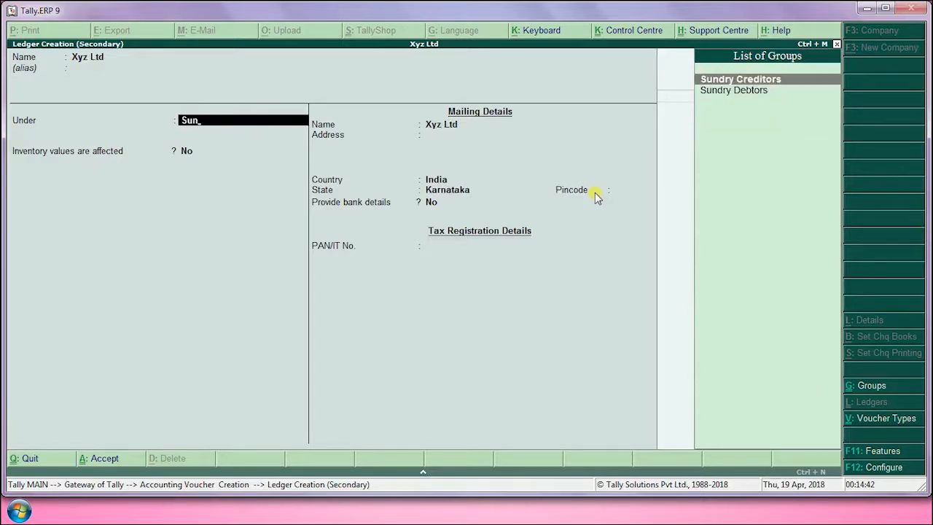
{"action": "key", "text": "Return"}
{"action": "key", "text": "Return"}
{"action": "key", "text": "Return"}
{"action": "key", "text": "Return"}
{"action": "key", "text": "Return"}
{"action": "key", "text": "Return"}
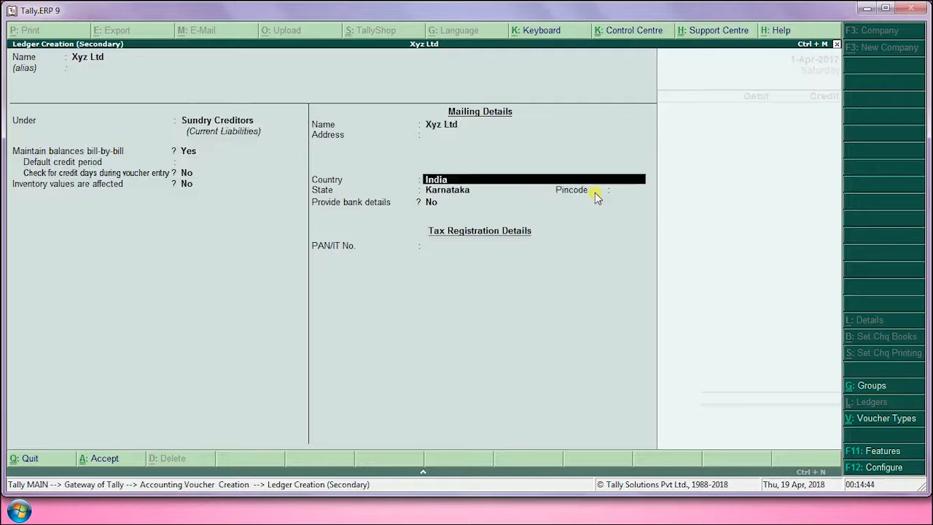
{"action": "key", "text": "Return"}
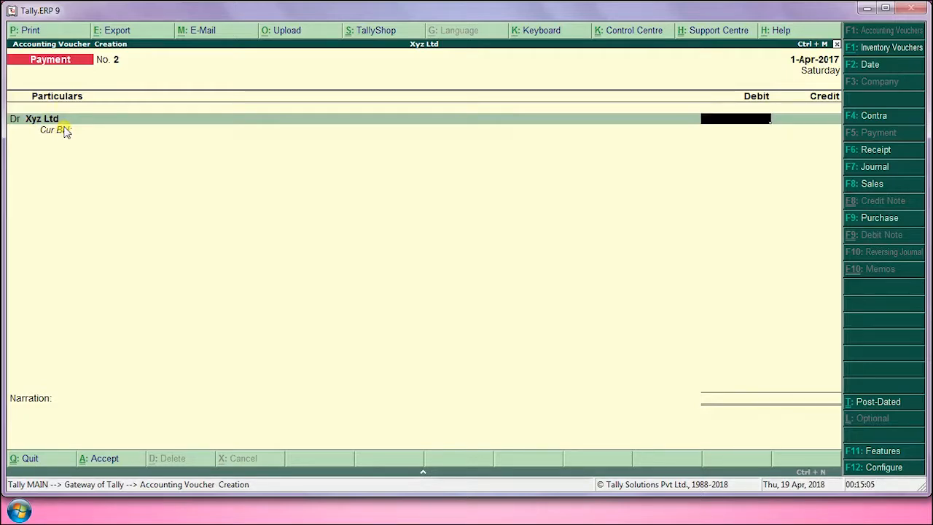
{"action": "key", "text": "alt+c"}
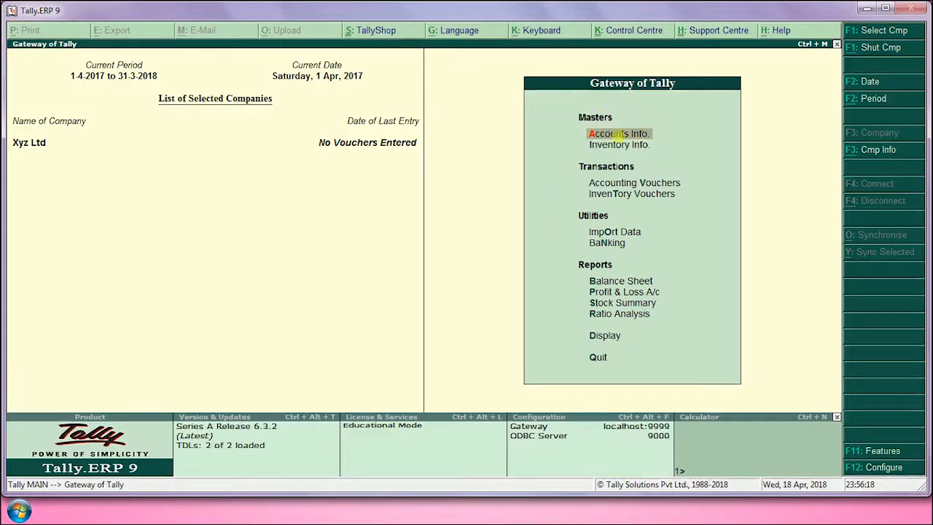
Open the list of existing ledgers for single-ledger display.
{"action": "key", "text": "Return"}
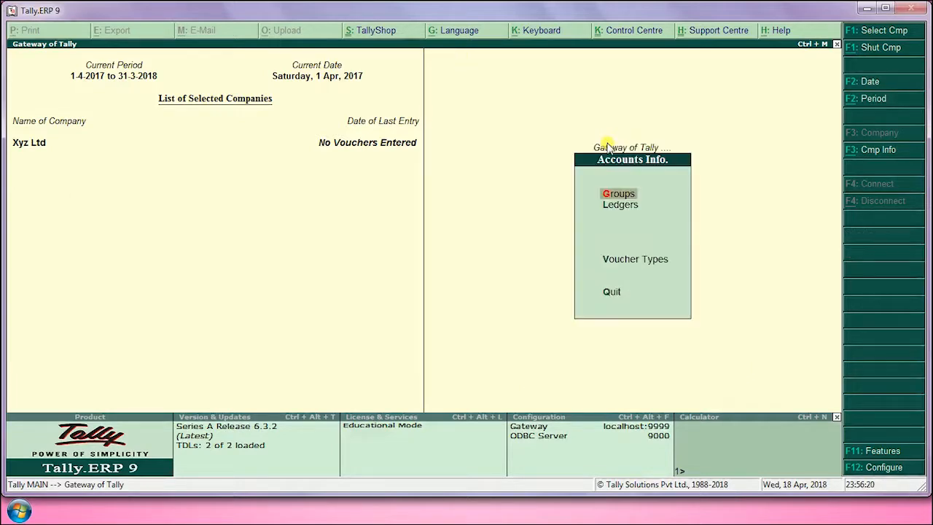
{"action": "key", "text": "Down"}
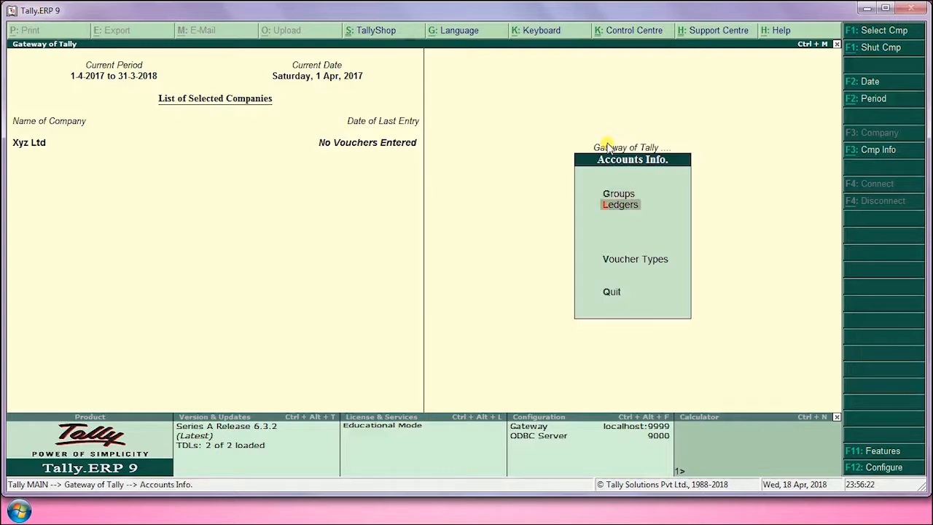
{"action": "key", "text": "Return"}
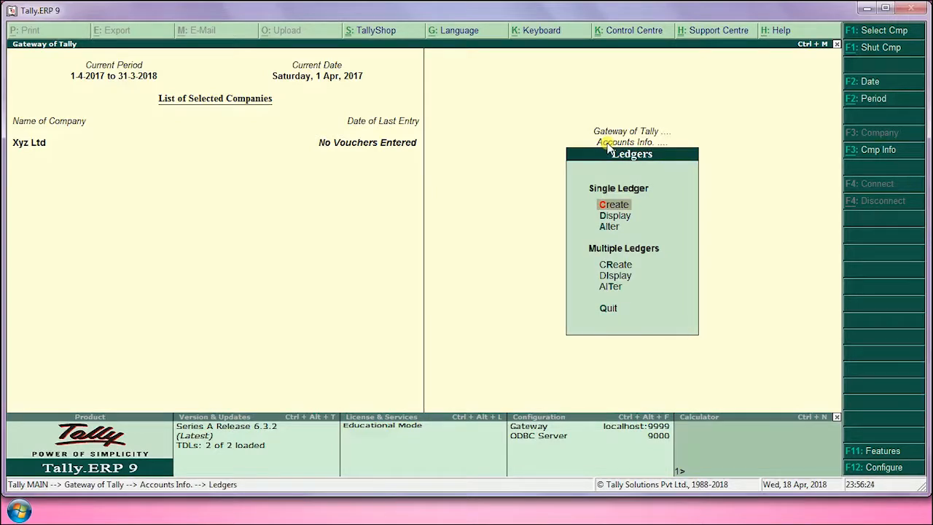
{"action": "key", "text": "Down"}
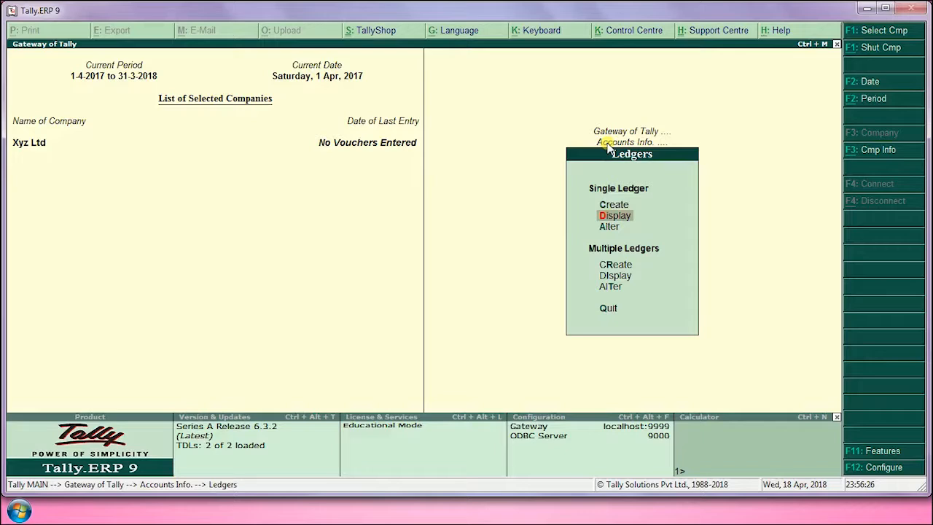
{"action": "key", "text": "Return"}
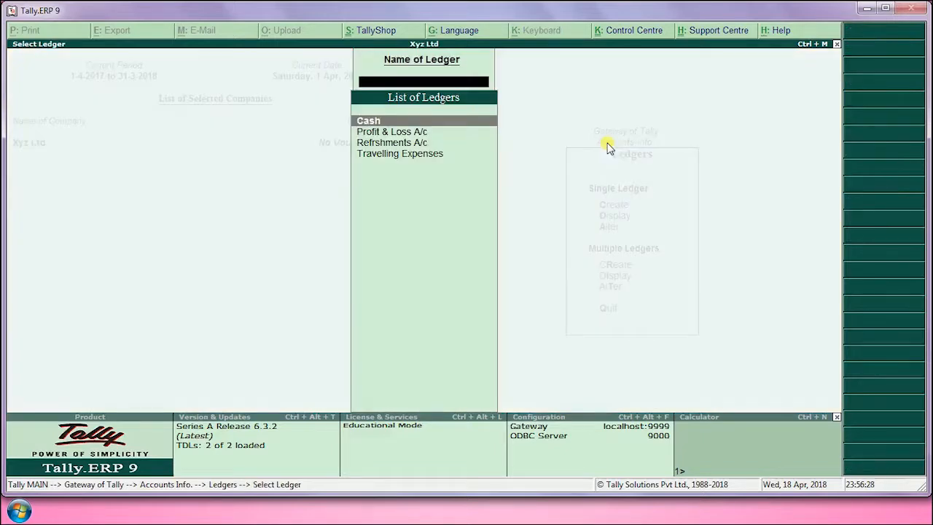
View the details of the Refrshments A/c ledger and return to the ledger options.
{"action": "key", "text": "Down"}
{"action": "key", "text": "Down"}
{"action": "key", "text": "Down"}
{"action": "key", "text": "Up"}
{"action": "key", "text": "Up"}
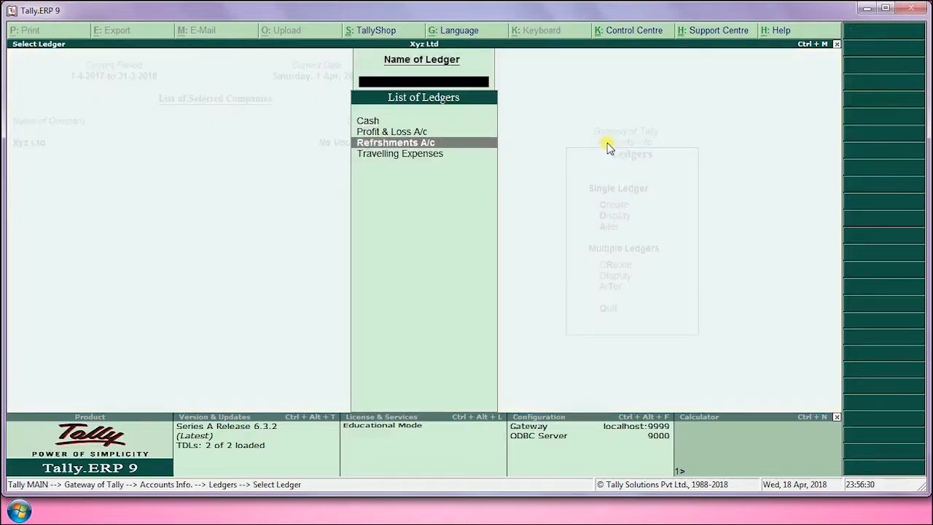
{"action": "key", "text": "Down"}
{"action": "key", "text": "Down"}
{"action": "key", "text": "Up"}
{"action": "key", "text": "Down"}
{"action": "key", "text": "Down"}
{"action": "key", "text": "Up"}
{"action": "key", "text": "Return"}
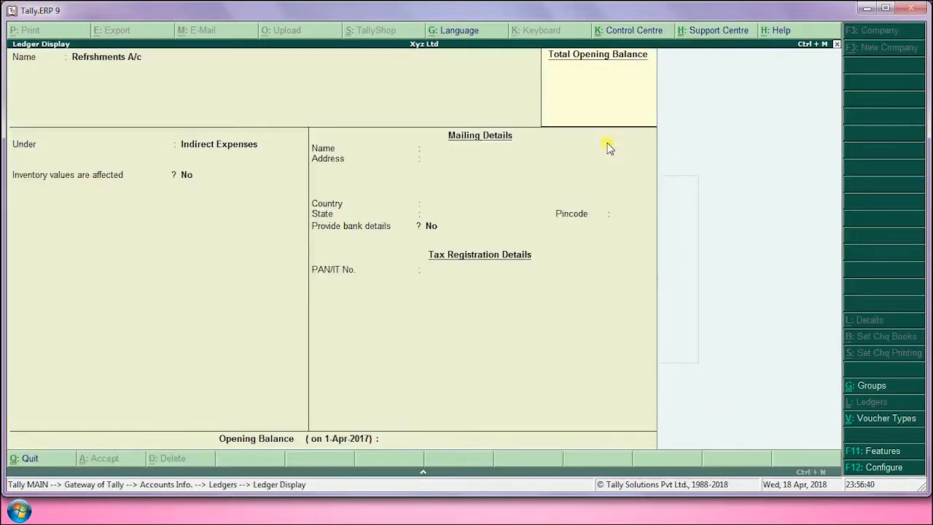
{"action": "key", "text": "Escape"}
{"action": "key", "text": "BackSpace"}
{"action": "key", "text": "Escape"}
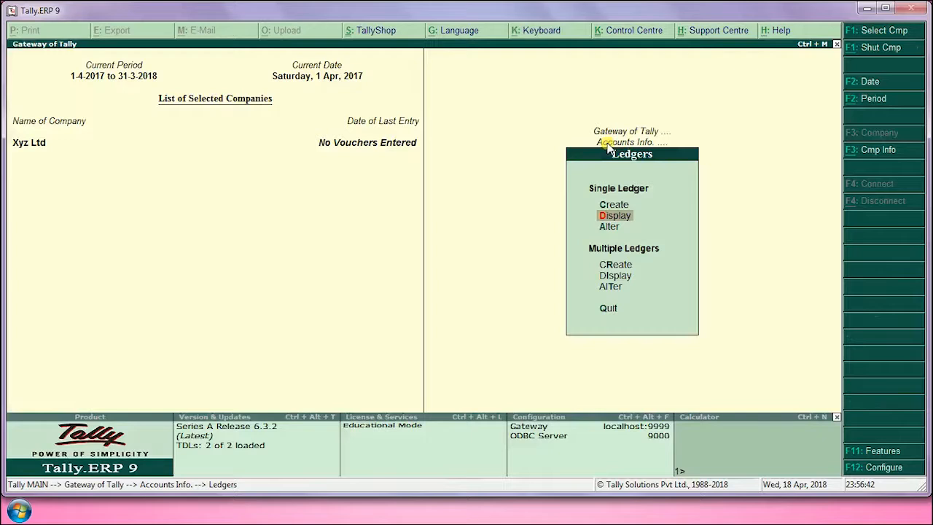
Open the list of existing ledgers for single-ledger alteration from the accounts information.
{"action": "key", "text": "Escape"}
{"action": "key", "text": "Return"}
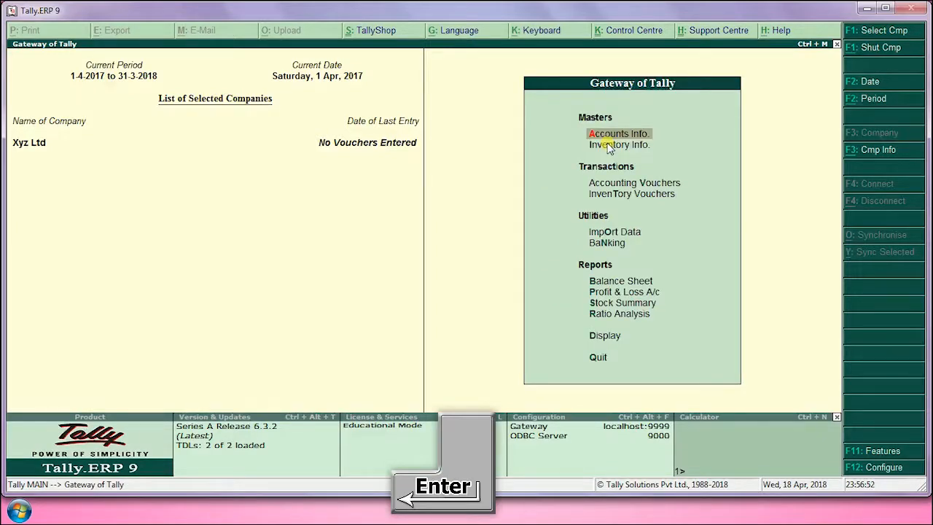
{"action": "key", "text": "Escape"}
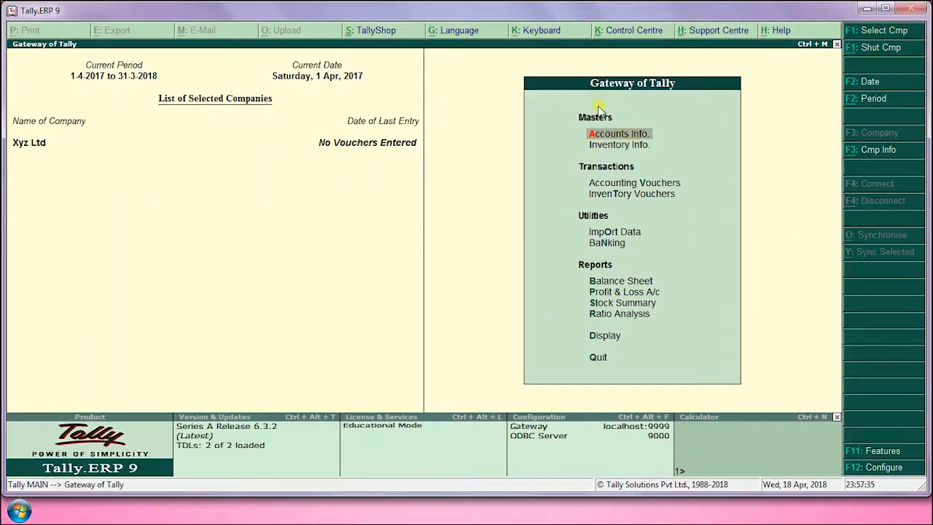
{"action": "left_click", "coordinate": [638, 137]}
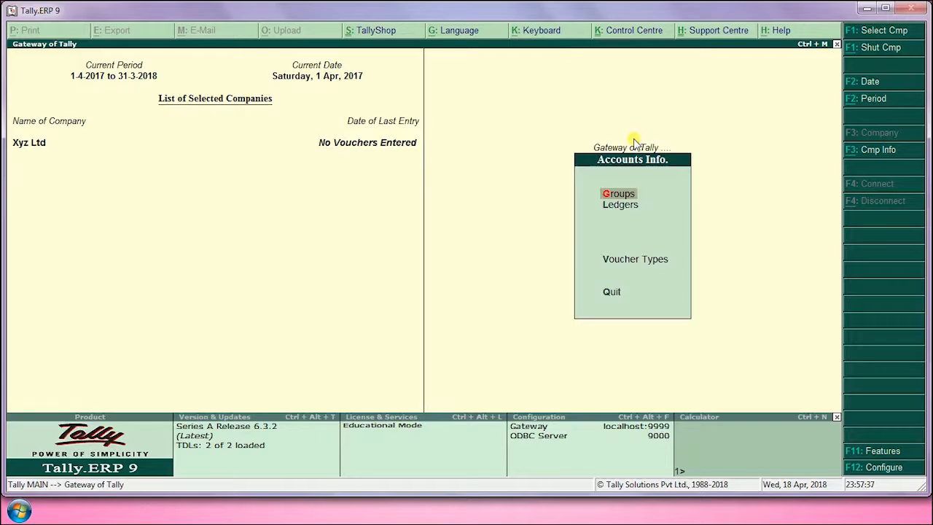
{"action": "key", "text": "Down"}
{"action": "key", "text": "Return"}
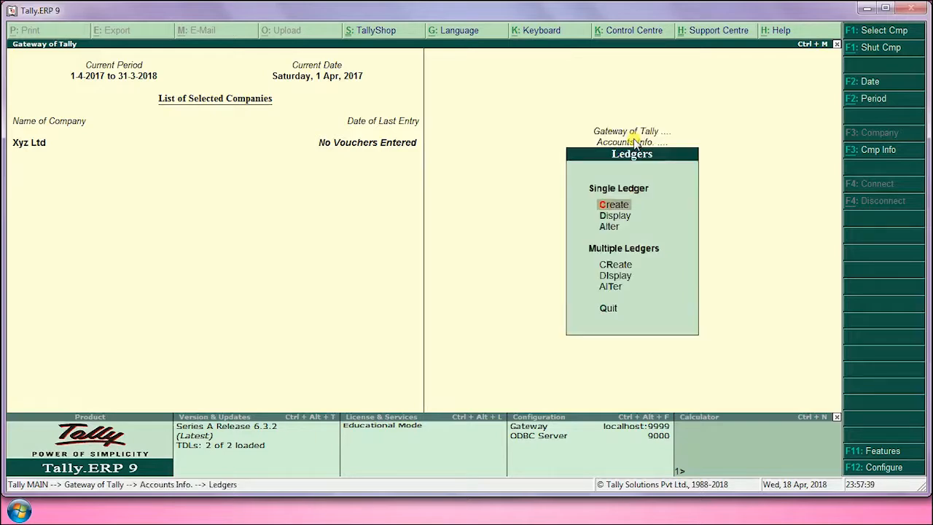
{"action": "key", "text": "Down"}
{"action": "key", "text": "Down"}
{"action": "key", "text": "Return"}
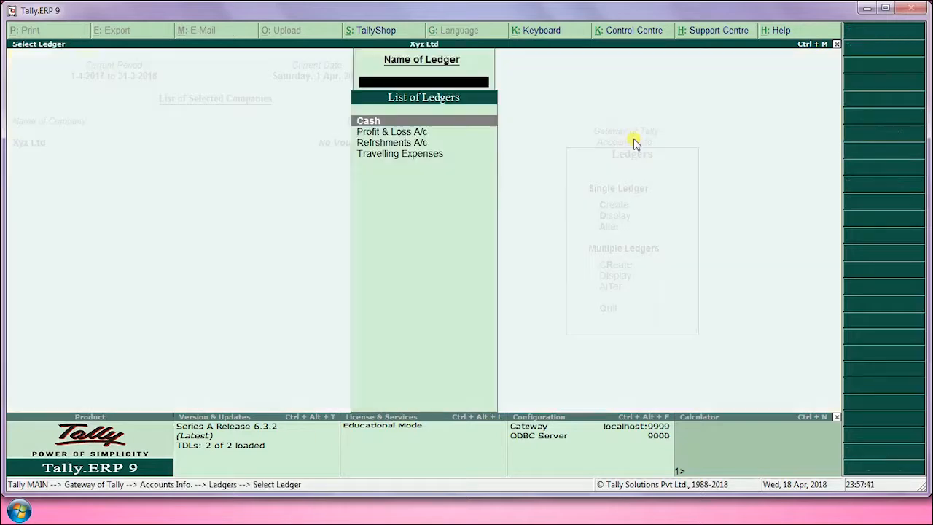
Rename the Travelling Expenses ledger as Travelling A/c and save it with its other details as they are.
{"action": "key", "text": "Down"}
{"action": "key", "text": "Down"}
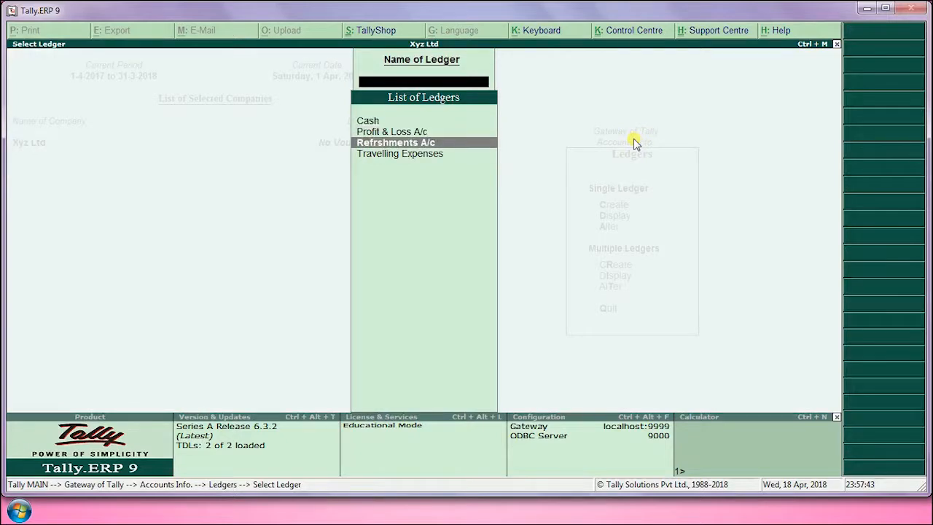
{"action": "key", "text": "Down"}
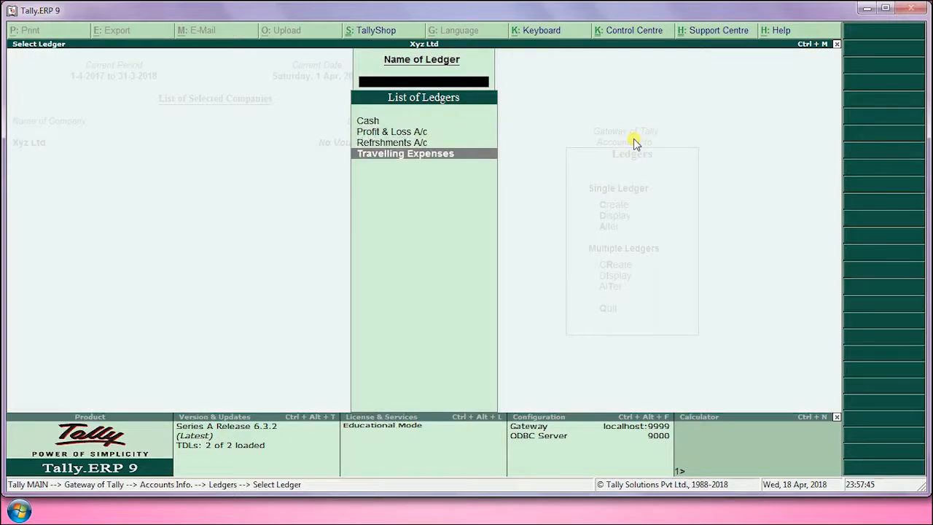
{"action": "key", "text": "Return"}
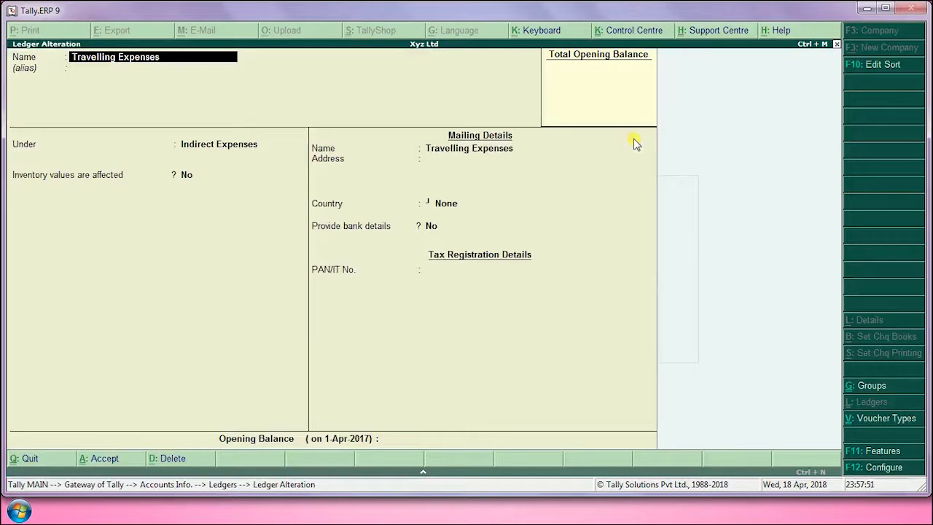
{"action": "key", "text": "BackSpace"}
{"action": "key", "text": "BackSpace"}
{"action": "key", "text": "BackSpace"}
{"action": "key", "text": "BackSpace"}
{"action": "key", "text": "BackSpace"}
{"action": "key", "text": "BackSpace"}
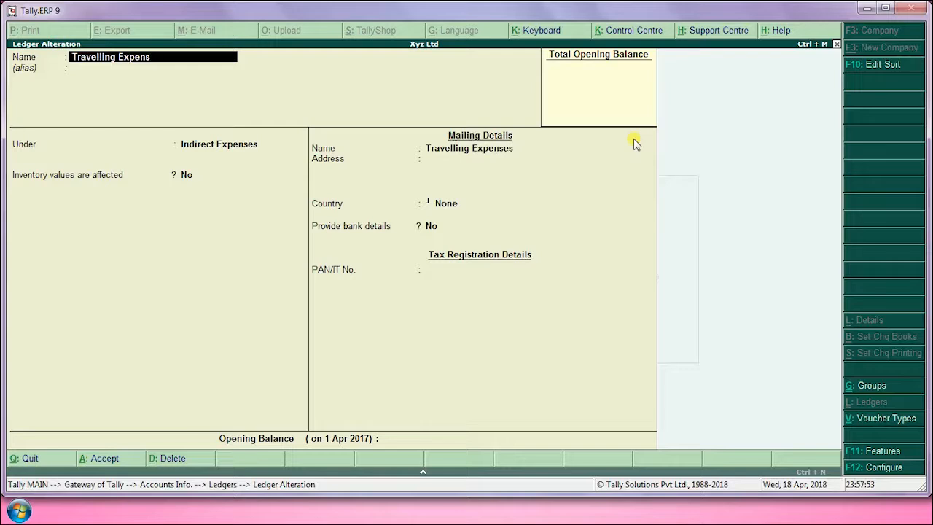
{"action": "key", "text": "BackSpace"}
{"action": "key", "text": "BackSpace"}
{"action": "type", "text": "a/c"}
{"action": "key", "text": "Return"}
{"action": "key", "text": "Return"}
{"action": "key", "text": "Return"}
{"action": "key", "text": "Return"}
{"action": "key", "text": "Return"}
{"action": "key", "text": "Return"}
{"action": "key", "text": "Return"}
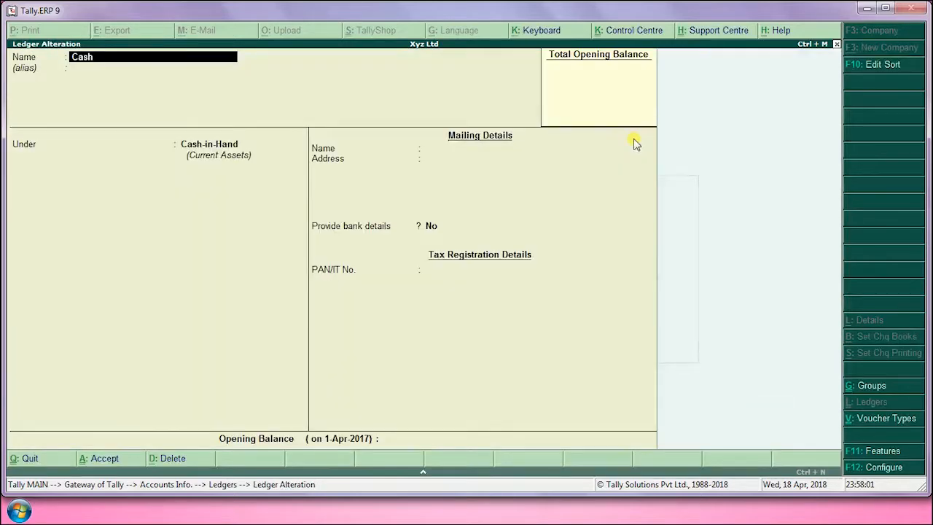
Leave the Cash ledger, check the Travelling A/c entry in the ledger list and return to the Gateway of Tally.
{"action": "key", "text": "Escape"}
{"action": "key", "text": "Return"}
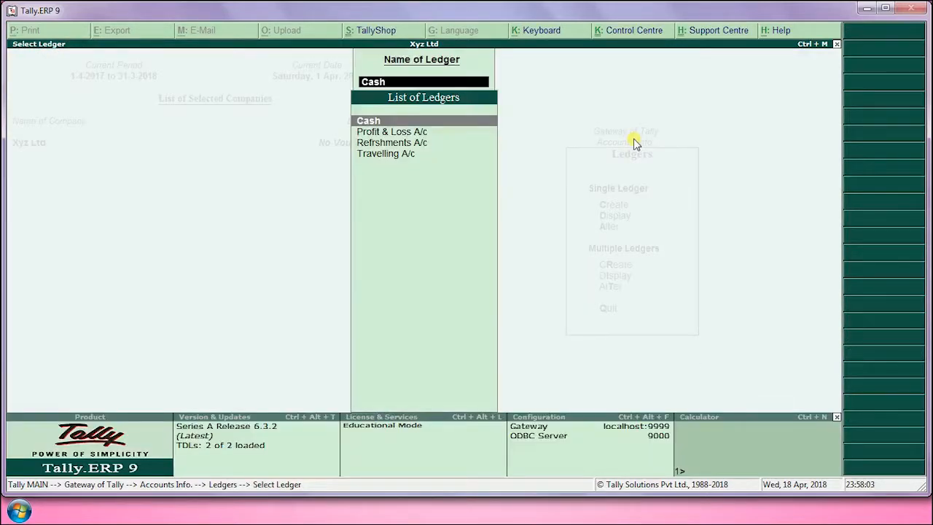
{"action": "key", "text": "Down"}
{"action": "key", "text": "Down"}
{"action": "key", "text": "Down"}
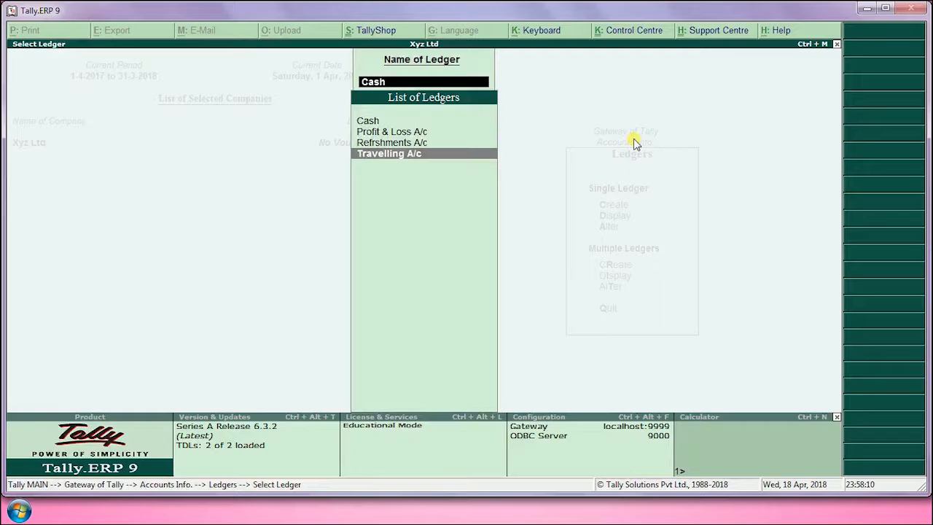
{"action": "key", "text": "Escape"}
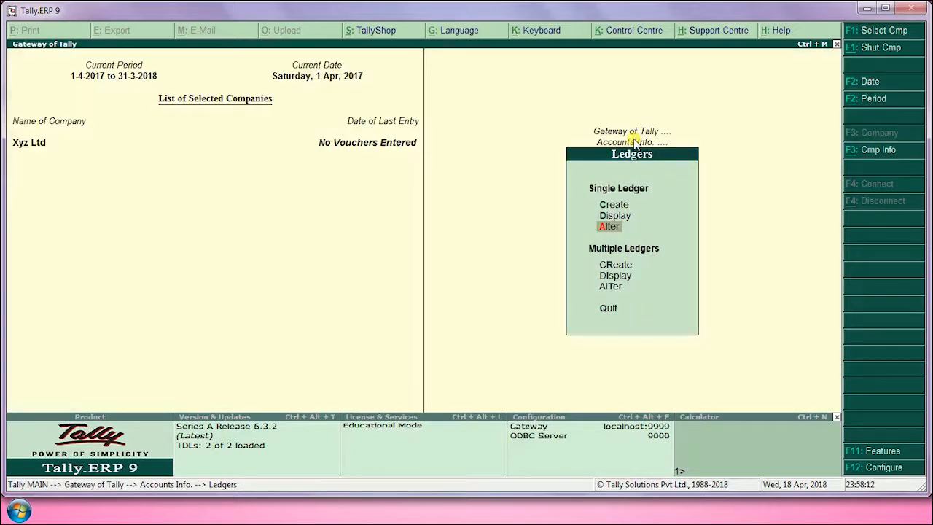
{"action": "key", "text": "Escape"}
{"action": "key", "text": "Escape"}
{"action": "key", "text": "Escape"}
{"action": "key", "text": "Escape"}
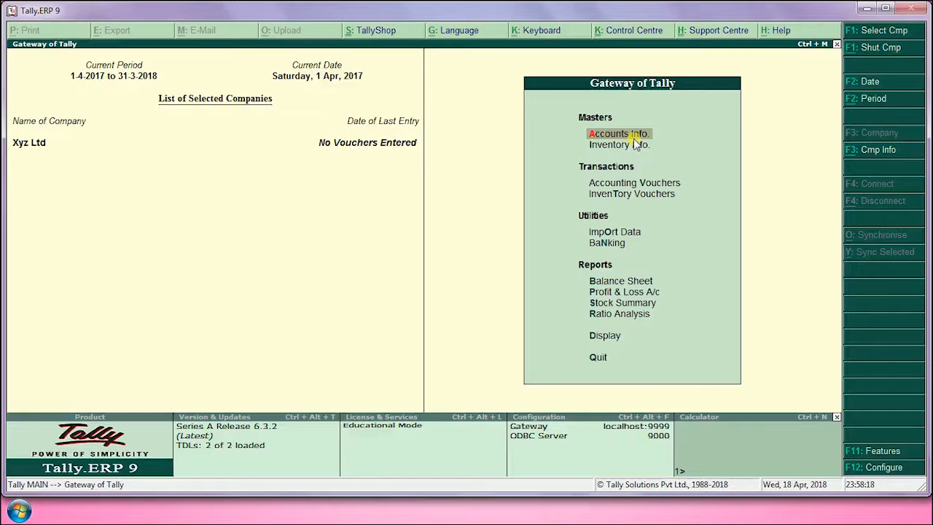
Open the List of Accounts report from the Gateway's display options.
{"action": "key", "text": "Down"}
{"action": "key", "text": "Down"}
{"action": "key", "text": "Down"}
{"action": "key", "text": "Down"}
{"action": "key", "text": "Down"}
{"action": "key", "text": "Down"}
{"action": "key", "text": "Down"}
{"action": "key", "text": "Down"}
{"action": "key", "text": "Down"}
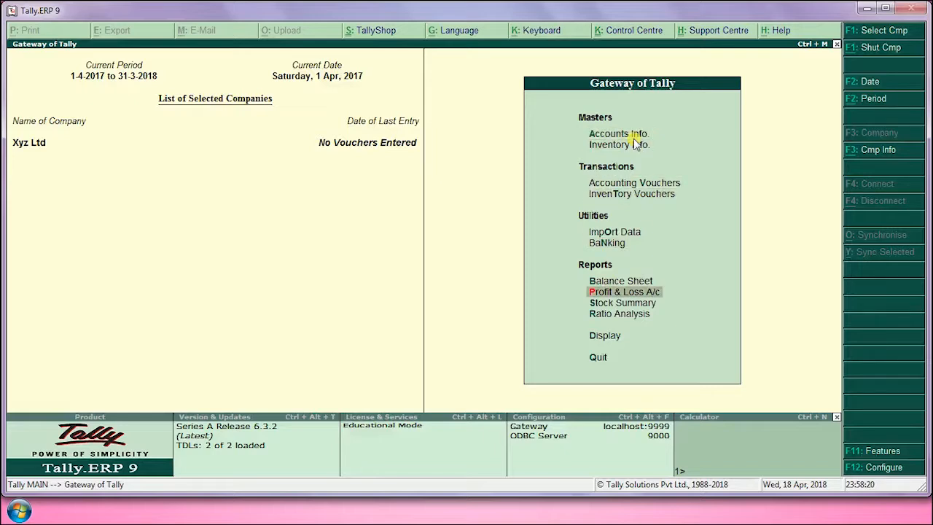
{"action": "key", "text": "Down"}
{"action": "key", "text": "Return"}
{"action": "key", "text": "Down"}
{"action": "key", "text": "Down"}
{"action": "key", "text": "Down"}
{"action": "key", "text": "Down"}
{"action": "key", "text": "Down"}
{"action": "key", "text": "Down"}
{"action": "key", "text": "Down"}
{"action": "key", "text": "Down"}
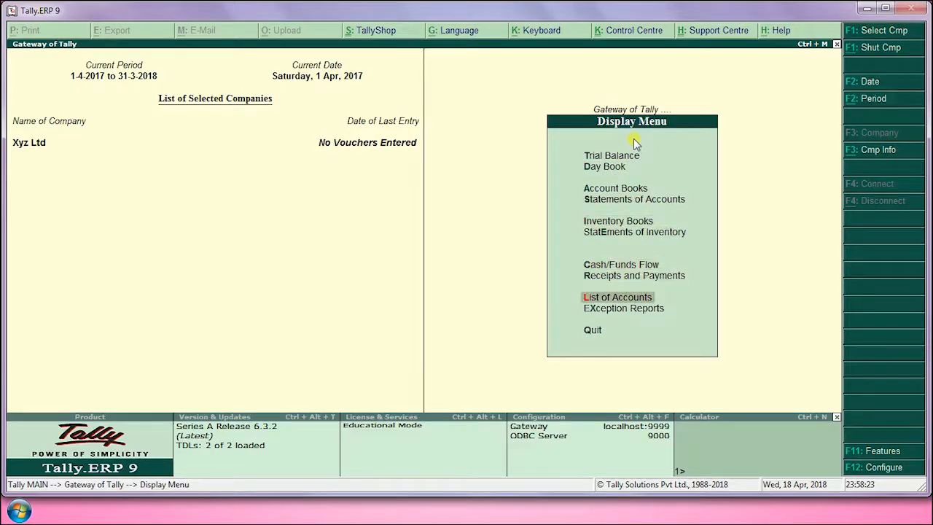
{"action": "key", "text": "Return"}
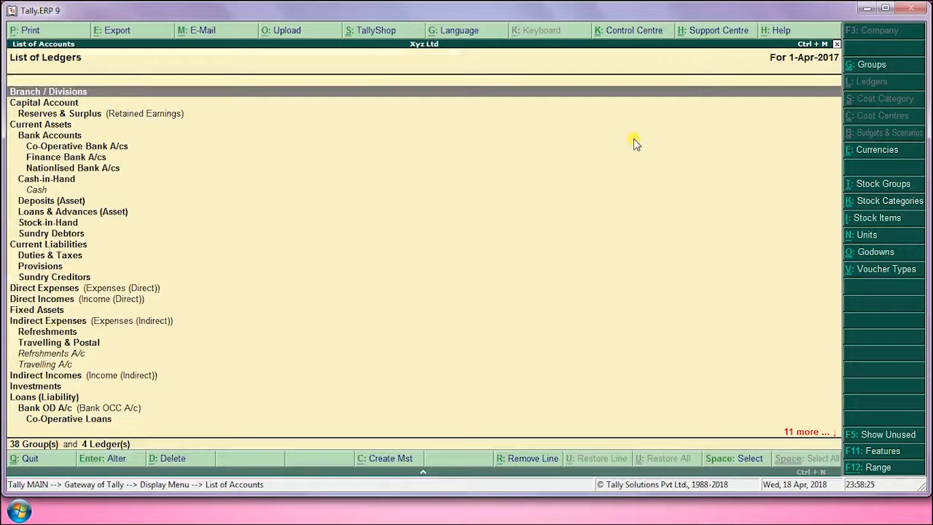
Examine the groups and ledgers through to the end of the list of accounts.
{"action": "key", "text": "Down"}
{"action": "key", "text": "Down"}
{"action": "key", "text": "Down"}
{"action": "key", "text": "Down"}
{"action": "key", "text": "Down"}
{"action": "key", "text": "Down"}
{"action": "key", "text": "Down"}
{"action": "key", "text": "Down"}
{"action": "key", "text": "Down"}
{"action": "key", "text": "Down"}
{"action": "key", "text": "Down"}
{"action": "key", "text": "Down"}
{"action": "key", "text": "Down"}
{"action": "key", "text": "Down"}
{"action": "key", "text": "Down"}
{"action": "key", "text": "Down"}
{"action": "key", "text": "Down"}
{"action": "key", "text": "Down"}
{"action": "key", "text": "Down"}
{"action": "key", "text": "Down"}
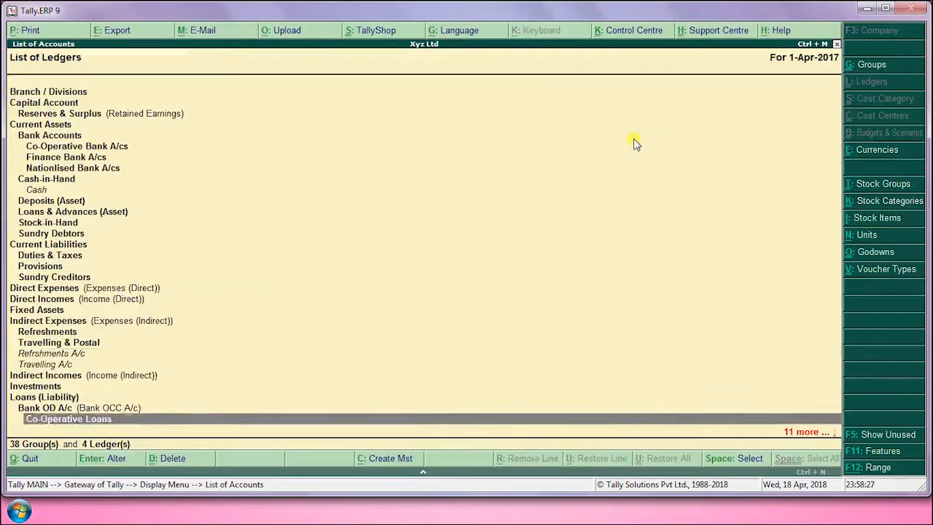
{"action": "key", "text": "Down"}
{"action": "key", "text": "Down"}
{"action": "key", "text": "Down"}
{"action": "key", "text": "Down"}
{"action": "key", "text": "Down"}
{"action": "key", "text": "Down"}
{"action": "key", "text": "Down"}
{"action": "key", "text": "Down"}
{"action": "key", "text": "Down"}
{"action": "key", "text": "Down"}
{"action": "key", "text": "Down"}
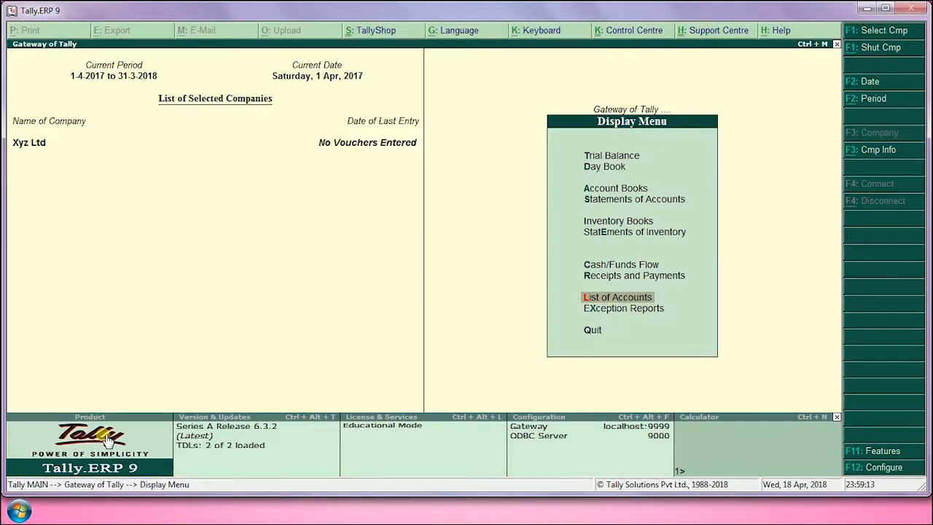
Return to the Gateway of Tally and bring up the existing ledgers for single-ledger alteration.
{"action": "key", "text": "Escape"}
{"action": "key", "text": "Escape"}
{"action": "key", "text": "n"}
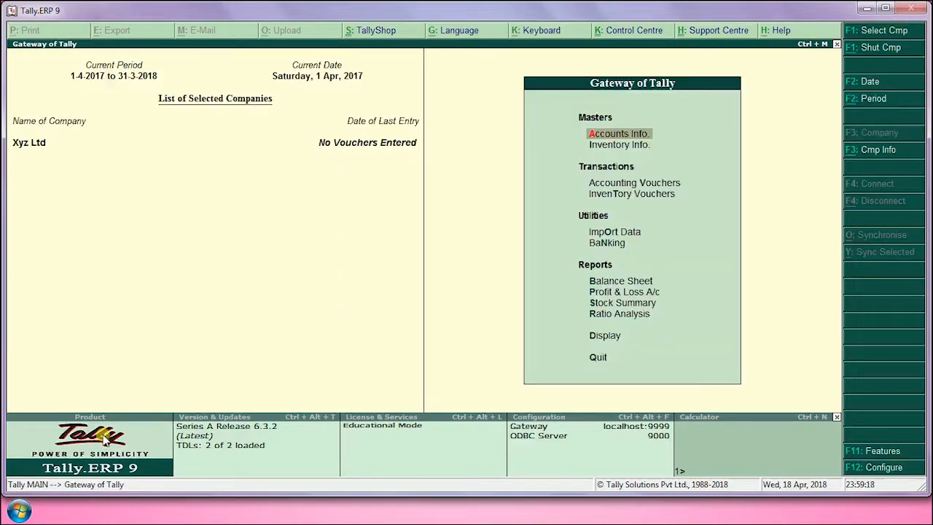
{"action": "key", "text": "Return"}
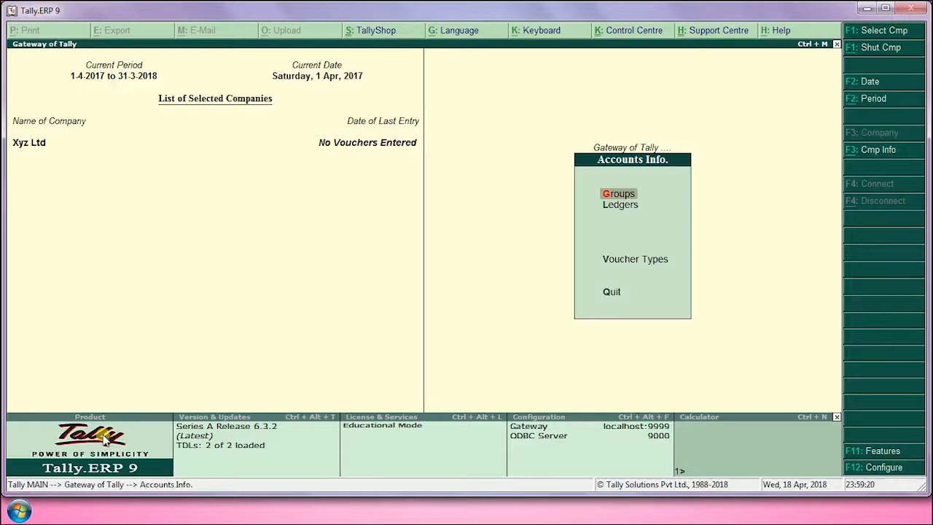
{"action": "key", "text": "Down"}
{"action": "key", "text": "Return"}
{"action": "key", "text": "Down"}
{"action": "key", "text": "Down"}
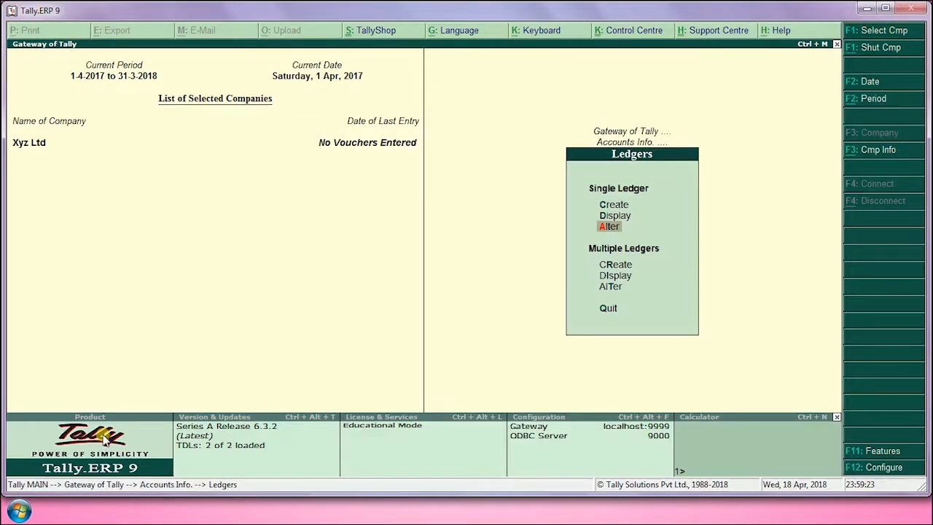
{"action": "key", "text": "Return"}
Open the Refrshments A/c ledger and delete it, confirming the deletion.
{"action": "key", "text": "Down"}
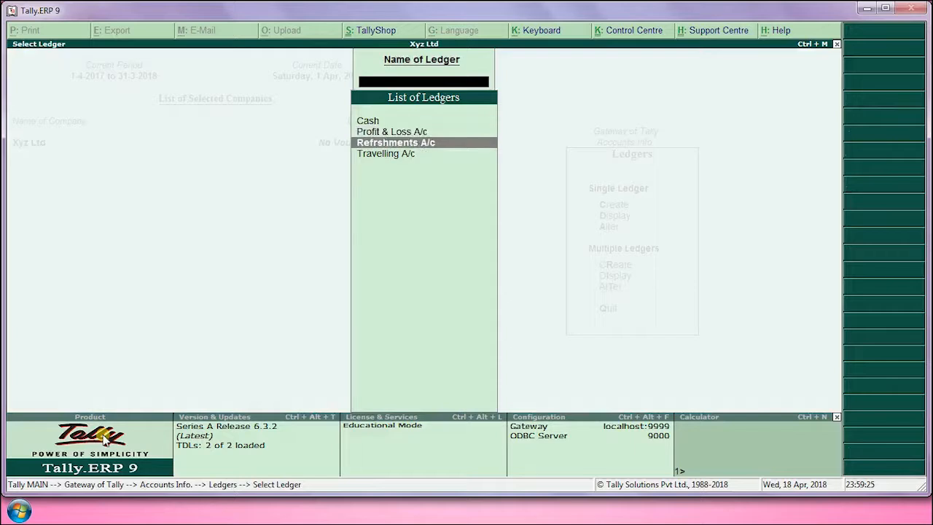
{"action": "key", "text": "Return"}
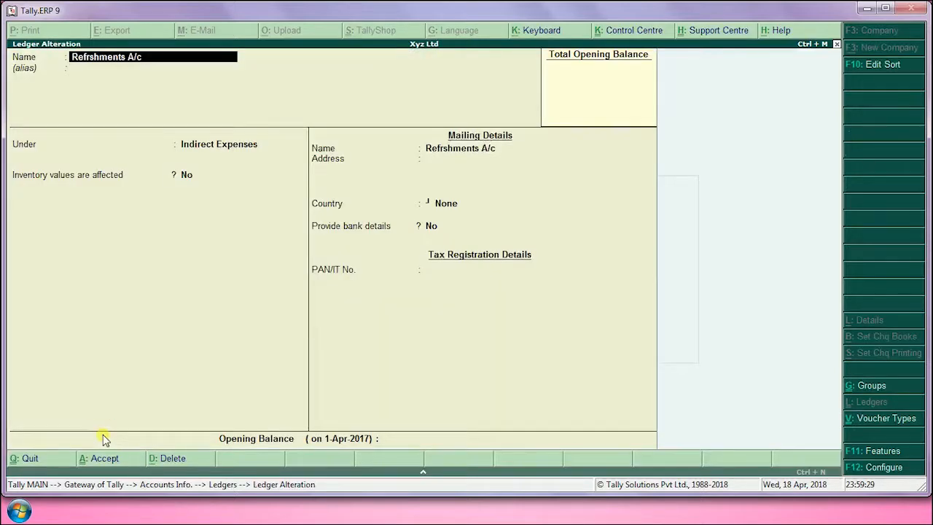
{"action": "key", "text": "alt+d"}
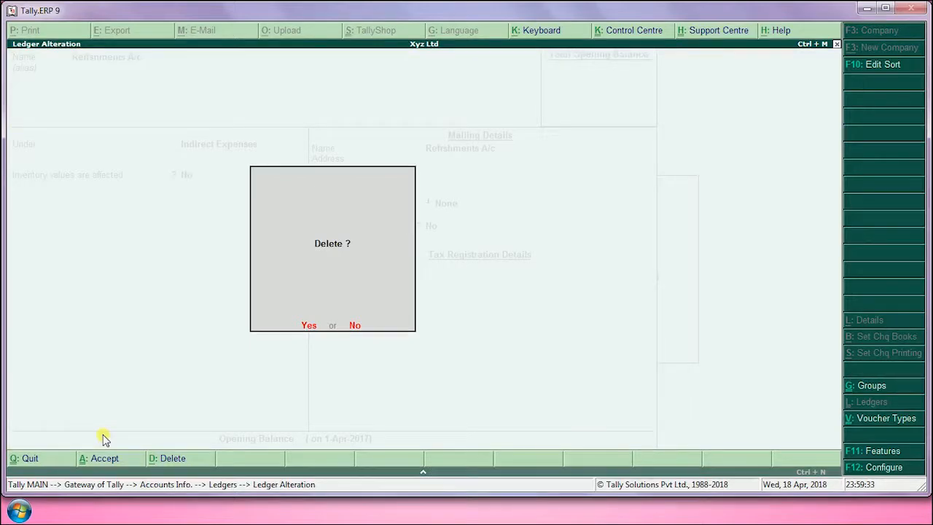
{"action": "left_click", "coordinate": [103, 436]}
{"action": "key", "text": "y"}
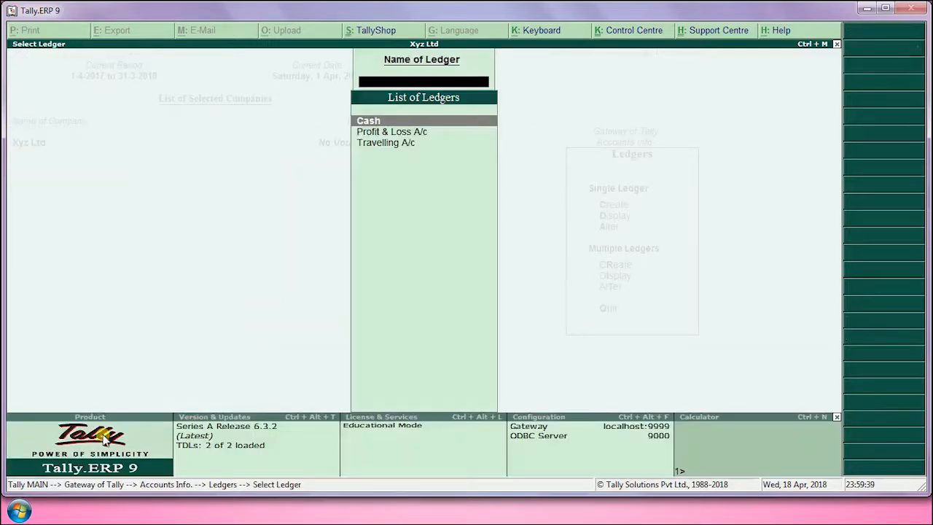
Open the Travelling A/c ledger, request its deletion and decline the confirmation both times.
{"action": "key", "text": "Down"}
{"action": "key", "text": "Down"}
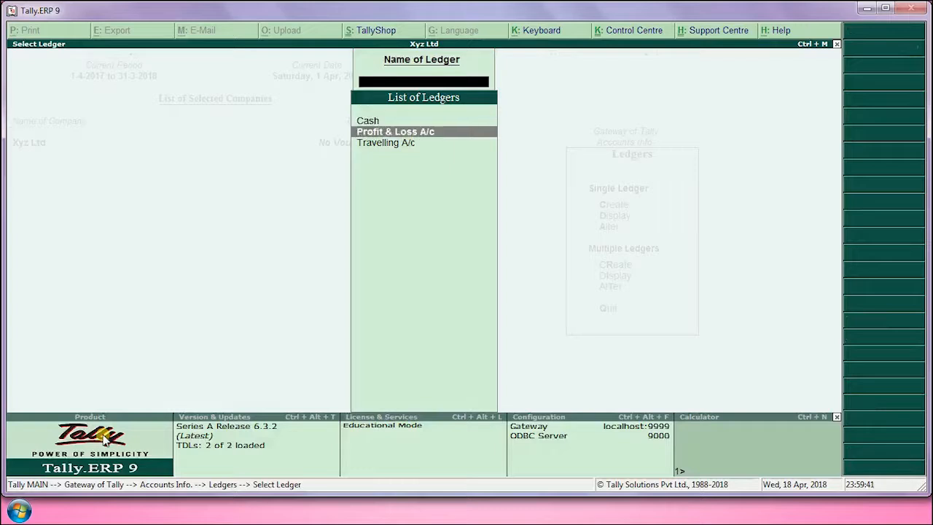
{"action": "key", "text": "Return"}
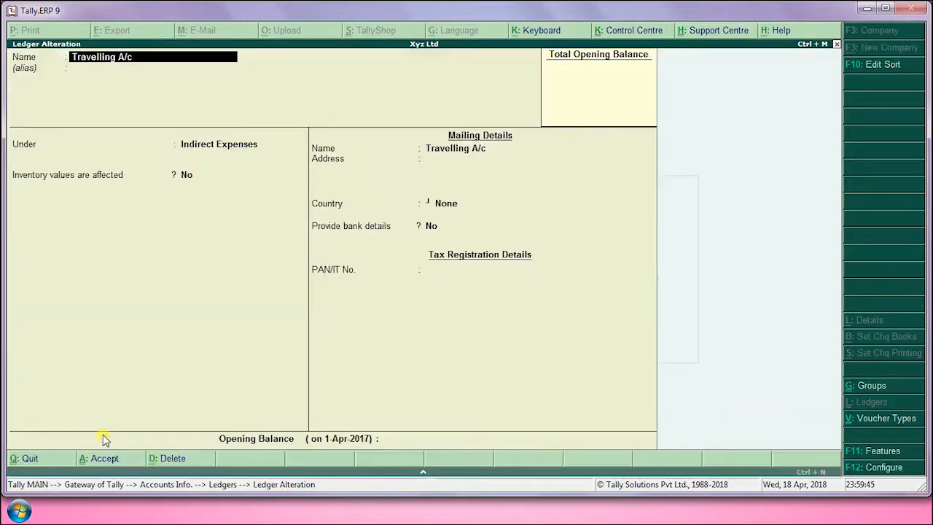
{"action": "key", "text": "alt+d"}
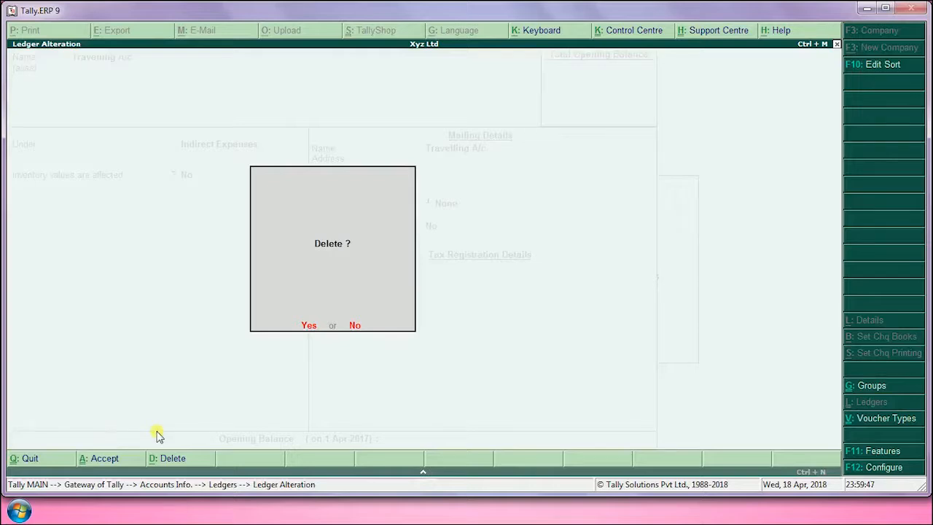
{"action": "key", "text": "n"}
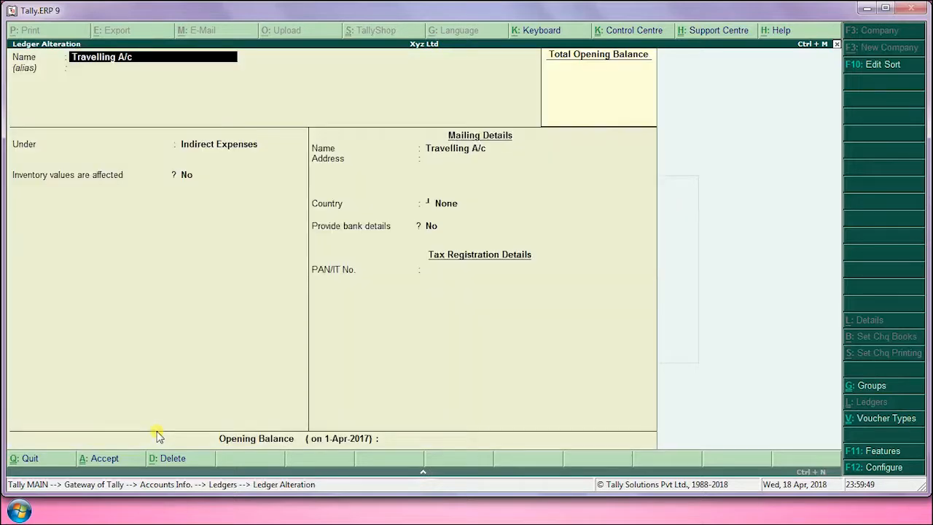
{"action": "key", "text": "alt+d"}
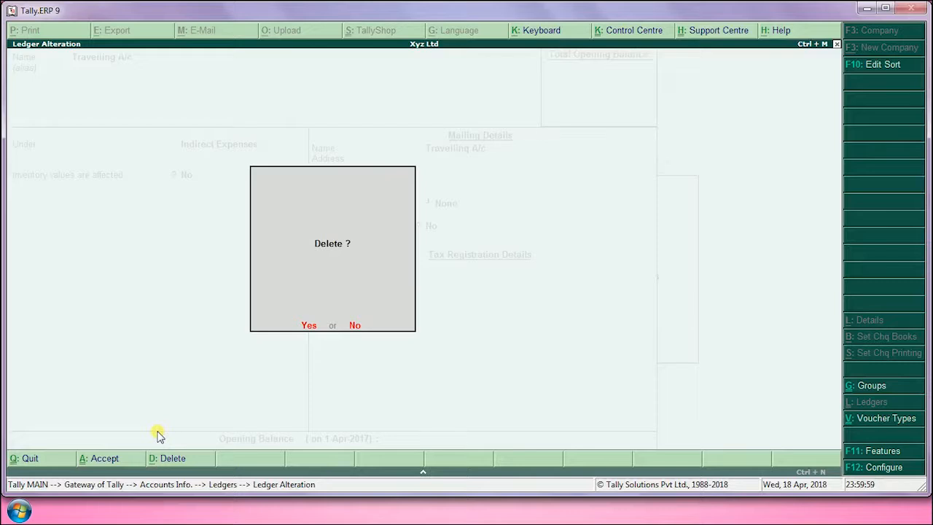
{"action": "key", "text": "n"}
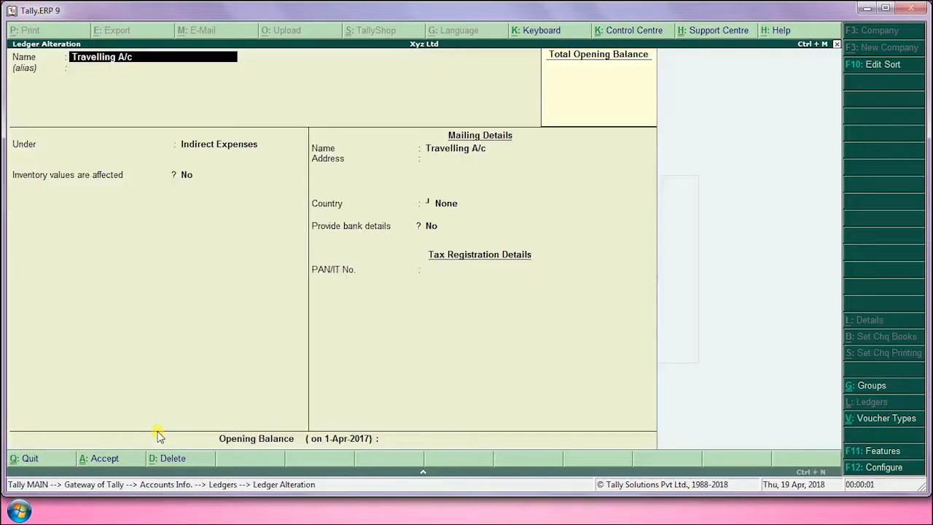
Leave the ledger alteration for the Gateway of Tally and reopen the ledger options in the accounts information.
{"action": "key", "text": "Escape"}
{"action": "key", "text": "Escape"}
{"action": "key", "text": "Escape"}
{"action": "key", "text": "Escape"}
{"action": "key", "text": "Escape"}
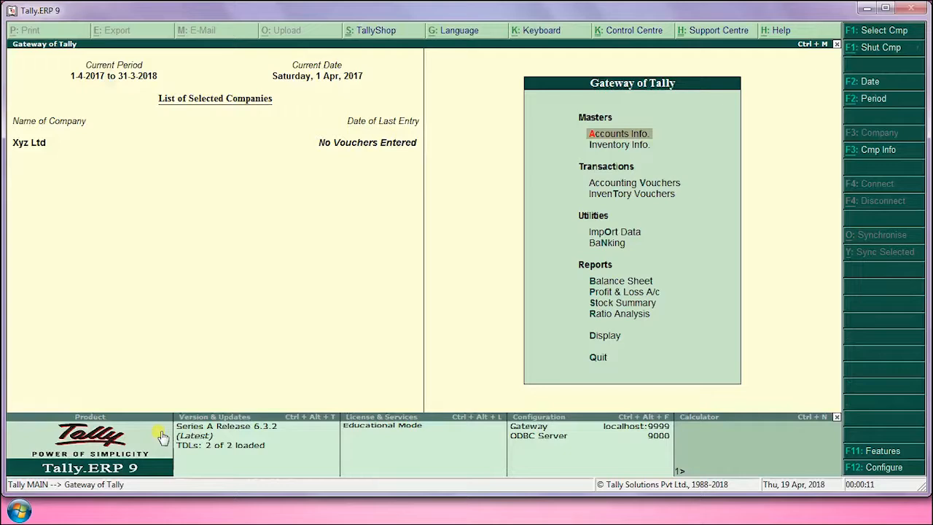
{"action": "key", "text": "Return"}
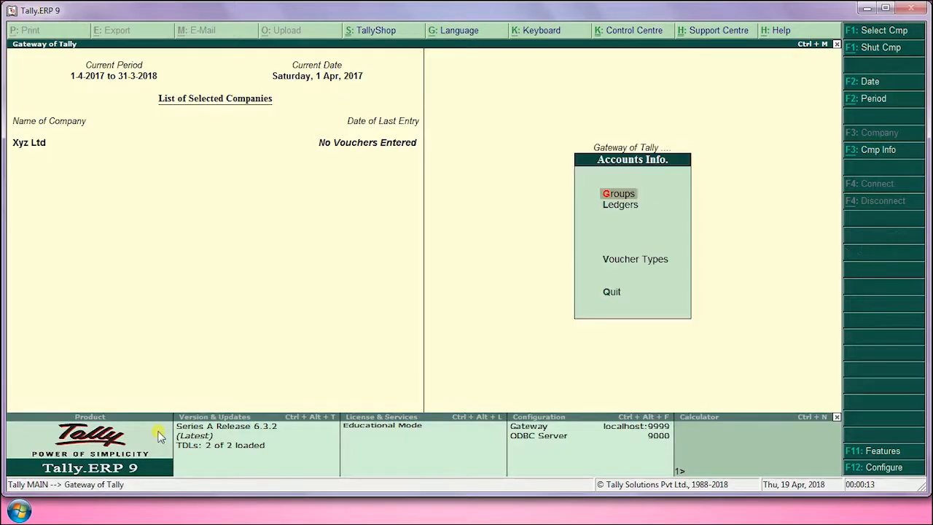
{"action": "key", "text": "Down"}
{"action": "key", "text": "Return"}
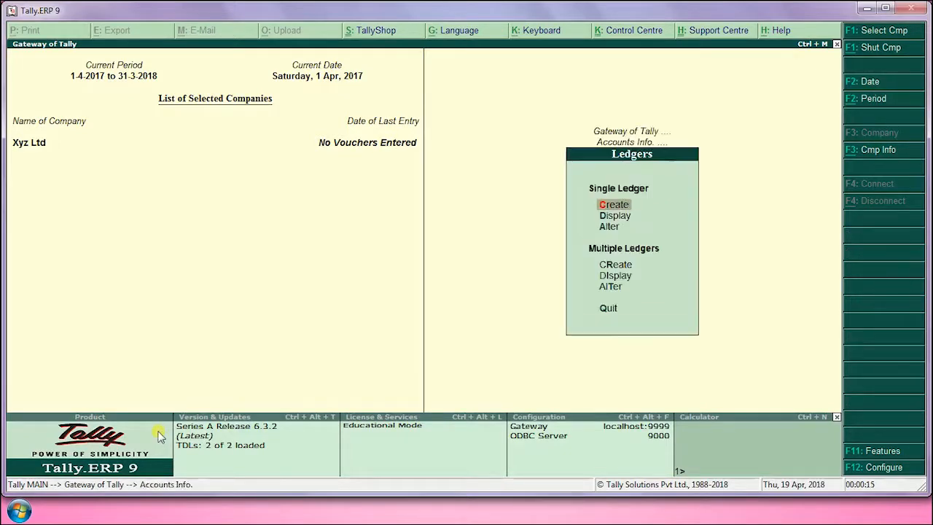
Start creating multiple ledgers and set the parent group to Co-Operative Bank A/cs.
{"action": "key", "text": "Down"}
{"action": "key", "text": "Down"}
{"action": "key", "text": "Down"}
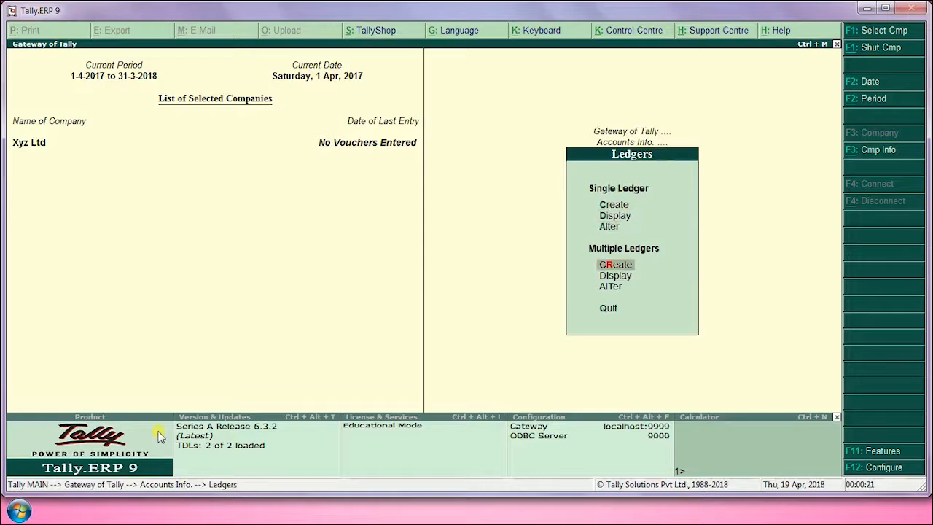
{"action": "key", "text": "Return"}
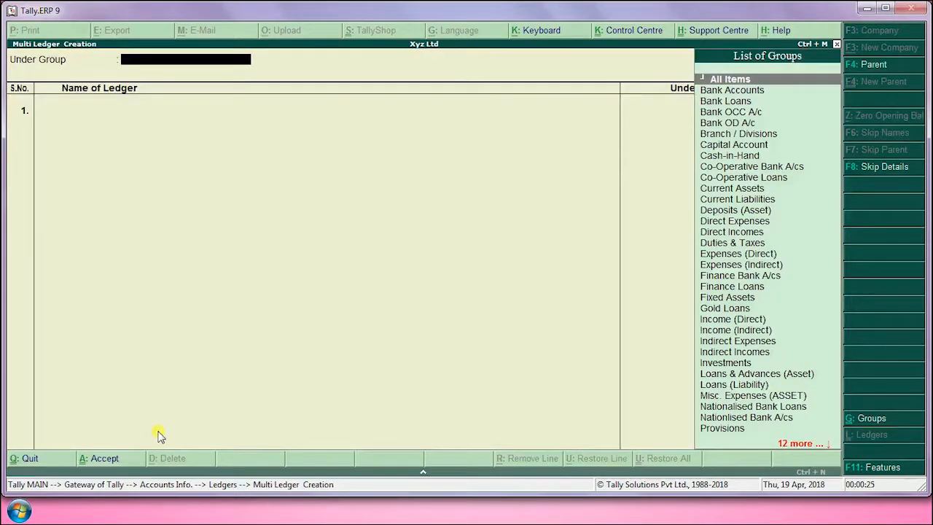
{"action": "key", "text": "Down"}
{"action": "key", "text": "Down"}
{"action": "key", "text": "Down"}
{"action": "key", "text": "Down"}
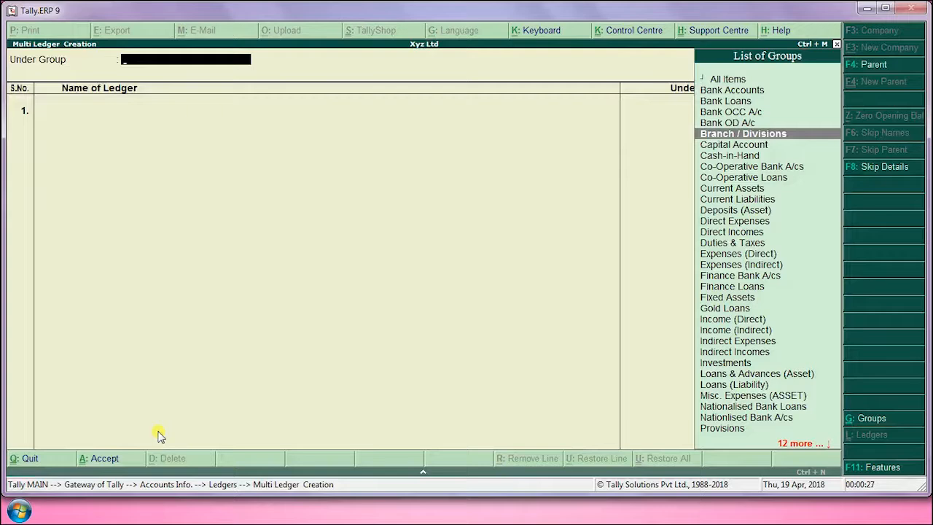
{"action": "key", "text": "Up"}
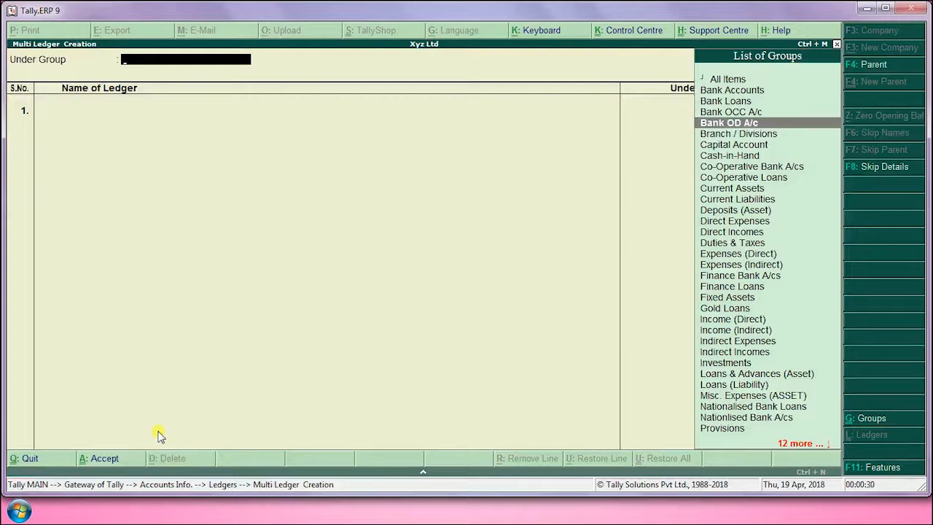
{"action": "type", "text": "Co"}
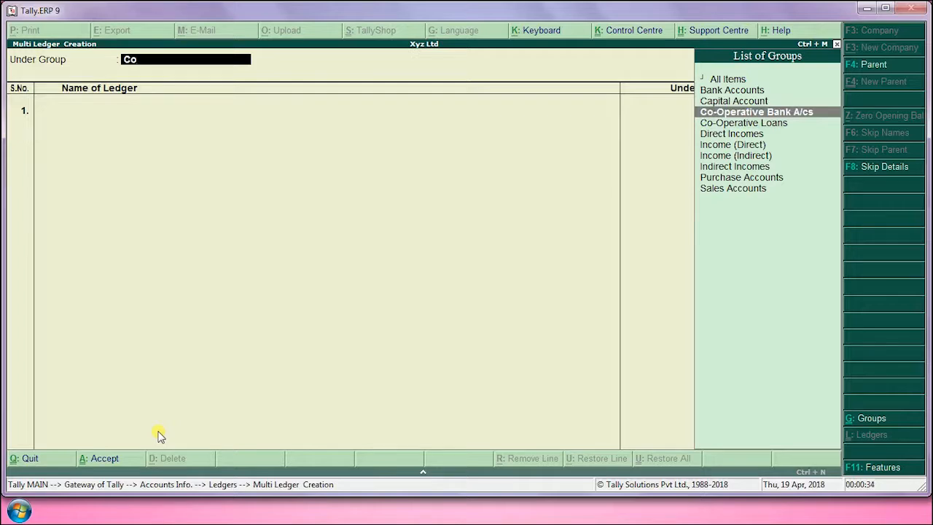
{"action": "key", "text": "Return"}
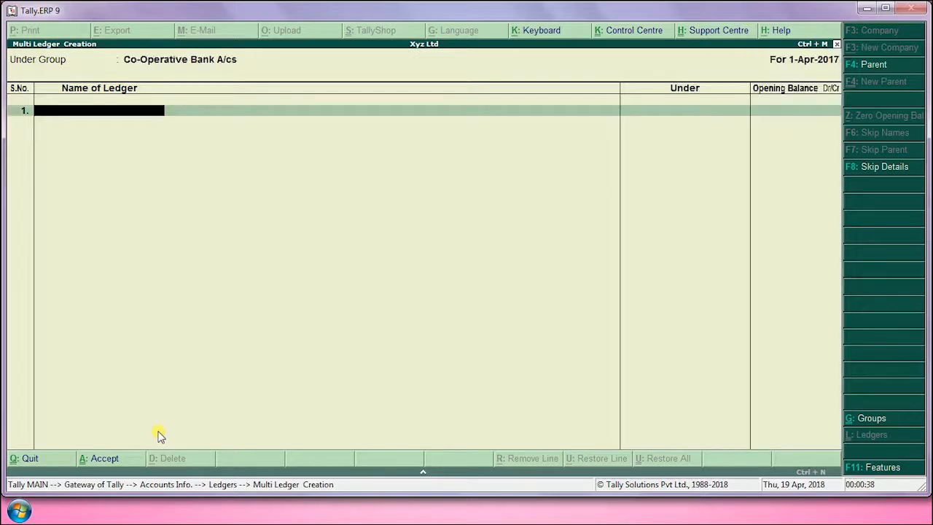
Enter the ledgers Kdcc Bank and Mccs Bank without opening balances and save them.
{"action": "type", "text": "Kdcc Bank"}
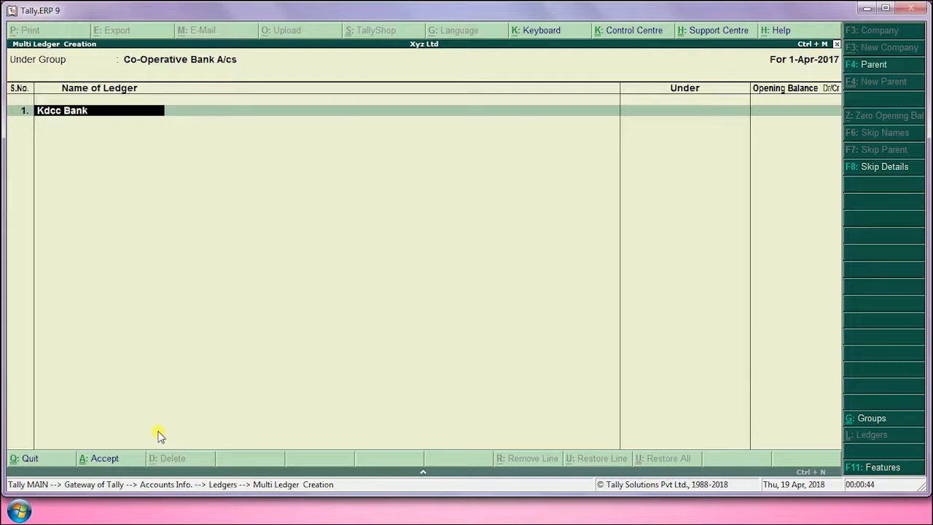
{"action": "key", "text": "Return"}
{"action": "key", "text": "Return"}
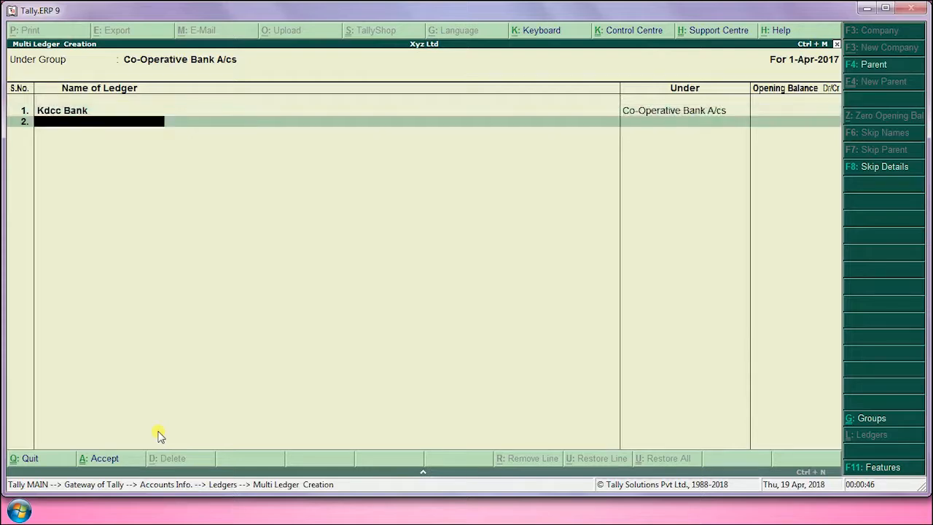
{"action": "type", "text": "Mccs Bank"}
{"action": "key", "text": "Return"}
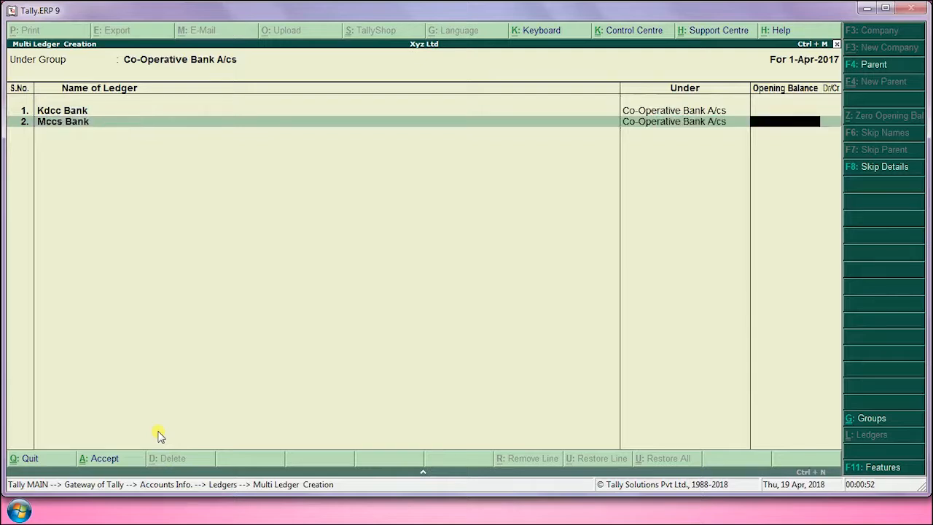
{"action": "key", "text": "Return"}
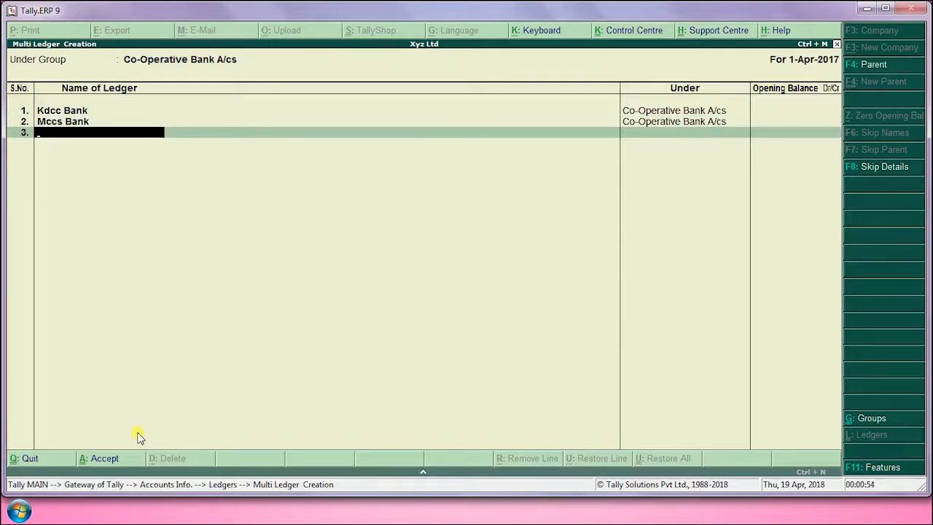
{"action": "key", "text": "ctrl+a"}
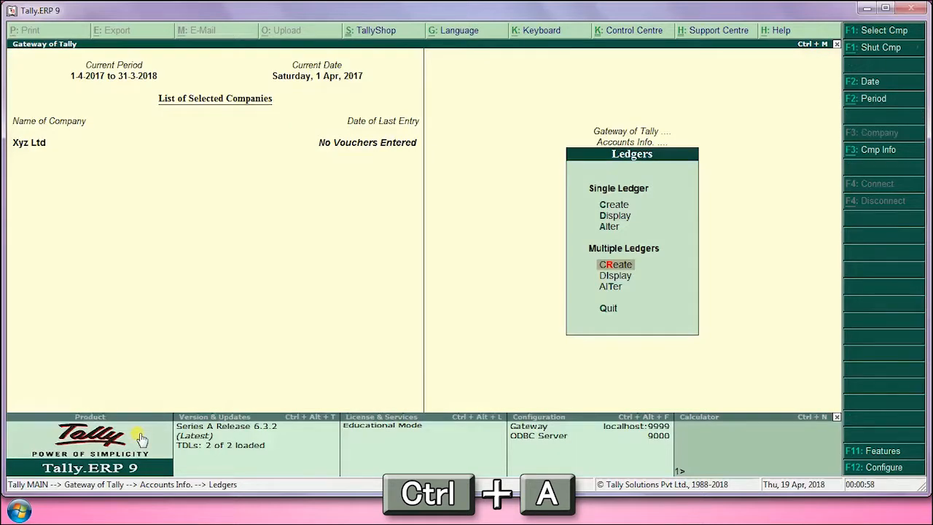
Return to the Gateway of Tally and reopen the ledger options in the accounts information.
{"action": "key", "text": "Escape"}
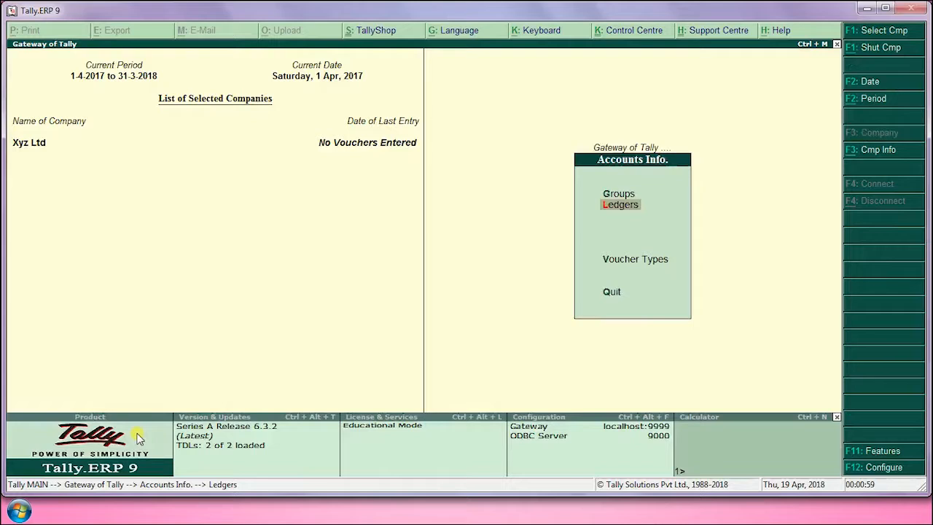
{"action": "key", "text": "Escape"}
{"action": "key", "text": "Escape"}
{"action": "key", "text": "Escape"}
{"action": "key", "text": "Return"}
{"action": "key", "text": "Down"}
{"action": "key", "text": "Return"}
Display multiple ledgers for the Co-Operative Loans group.
{"action": "key", "text": "Down"}
{"action": "key", "text": "Down"}
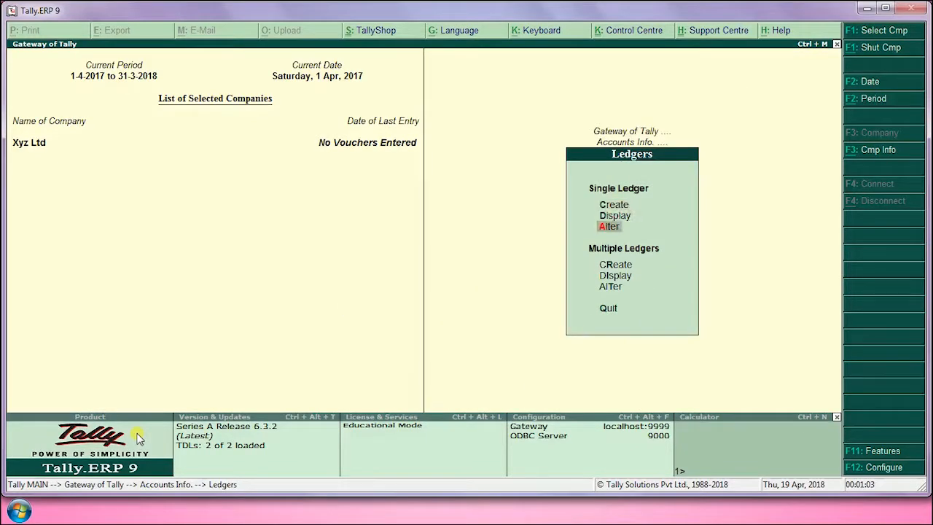
{"action": "key", "text": "Down"}
{"action": "key", "text": "Down"}
{"action": "key", "text": "Return"}
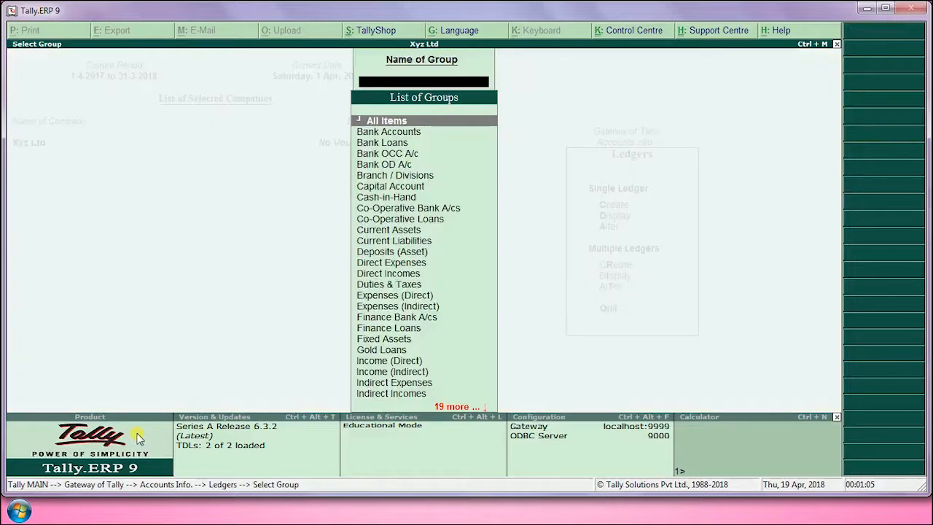
{"action": "type", "text": "c"}
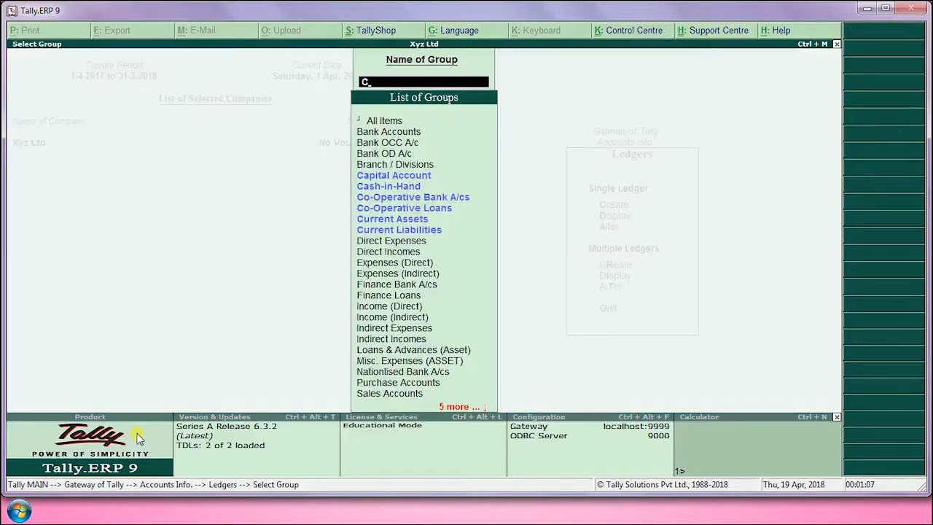
{"action": "type", "text": "o"}
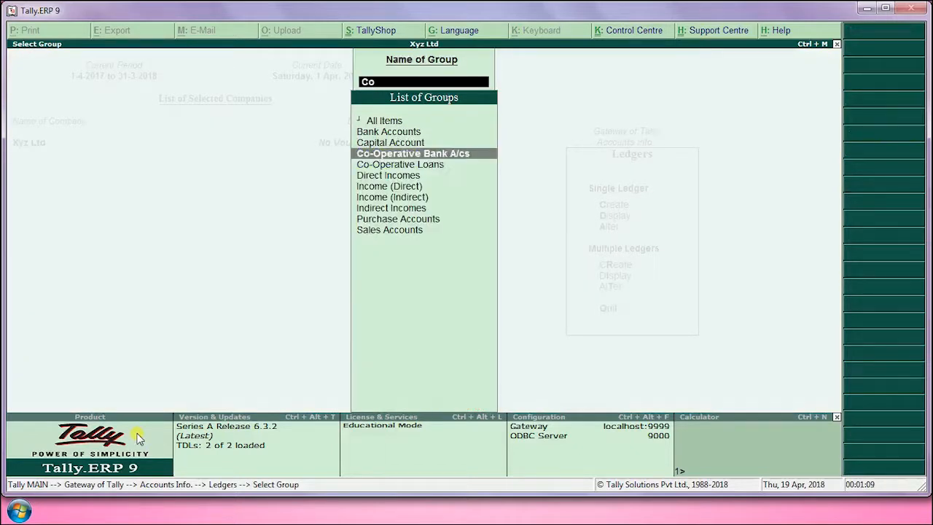
{"action": "key", "text": "Down"}
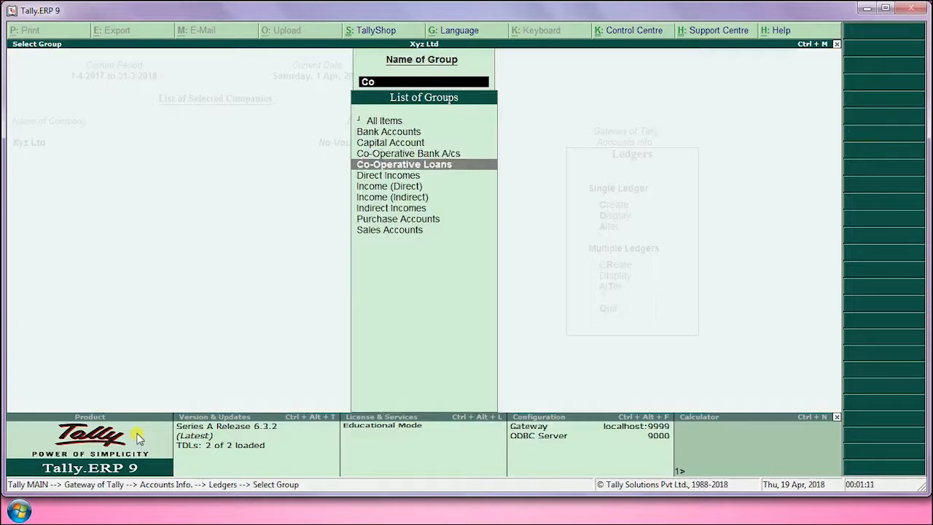
{"action": "key", "text": "Return"}
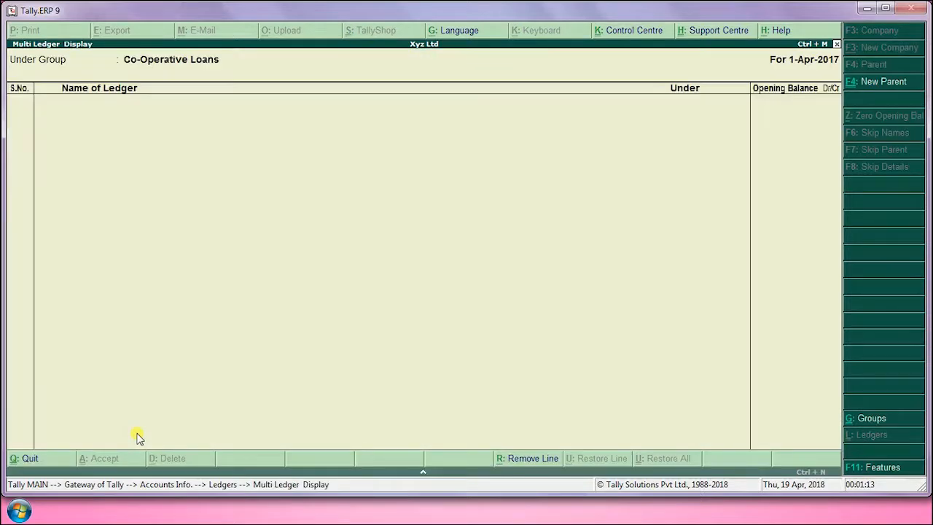
Switch the multiple-ledger display to the Co-Operative Bank A/cs group, then go back to the ledger options.
{"action": "key", "text": "Escape"}
{"action": "key", "text": "Up"}
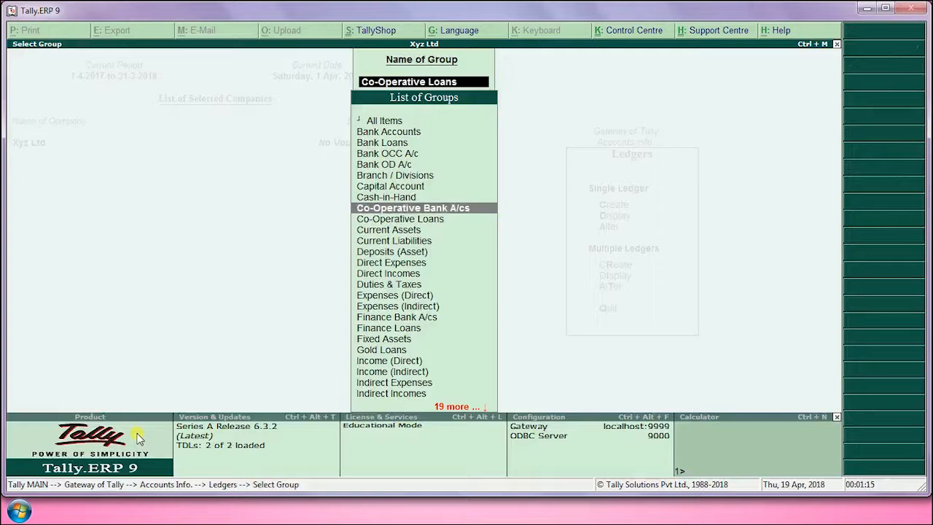
{"action": "key", "text": "Return"}
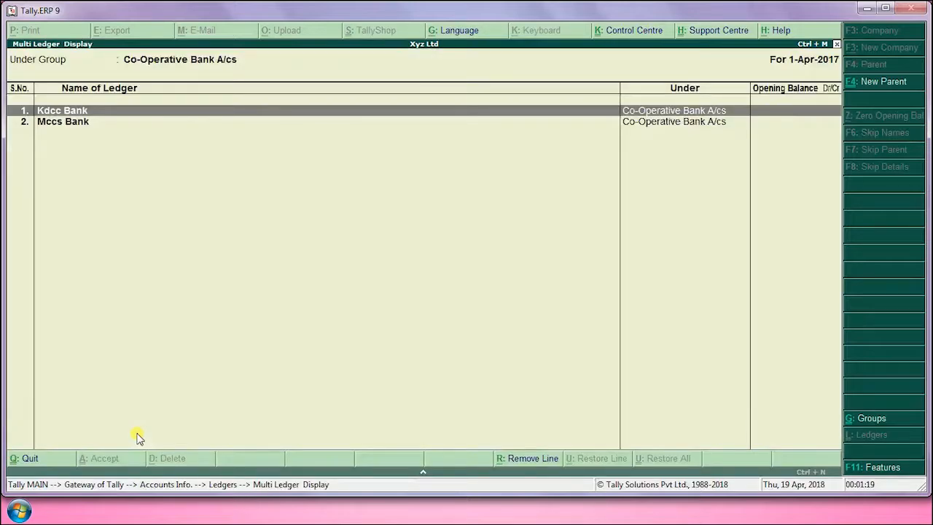
{"action": "key", "text": "Escape"}
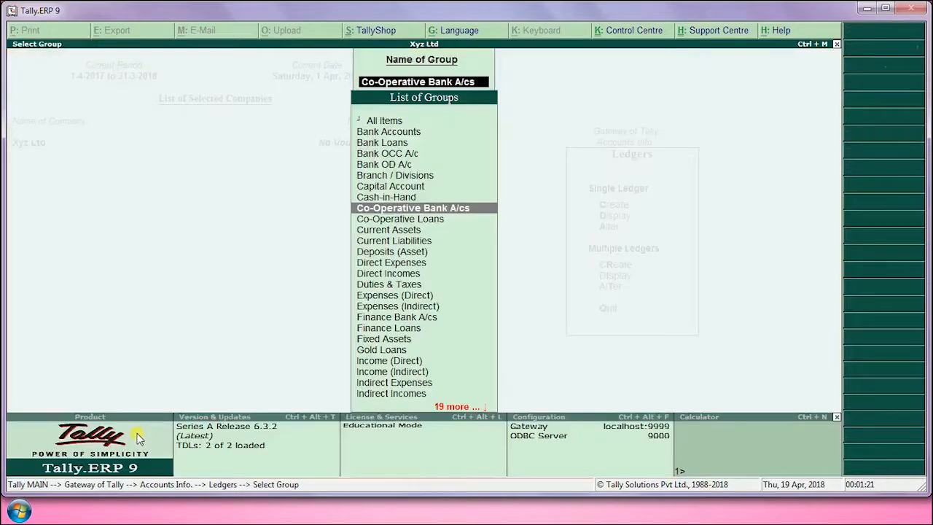
{"action": "key", "text": "Escape"}
{"action": "key", "text": "Escape"}
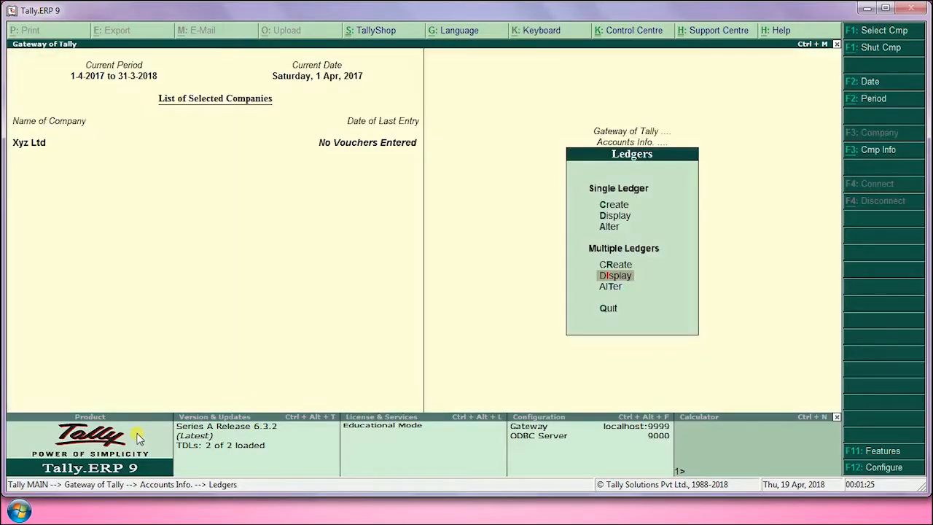
Open the Co-Operative Bank A/cs group for multiple-ledger alteration and go through both ledgers' fields without changing them.
{"action": "key", "text": "Down"}
{"action": "key", "text": "Return"}
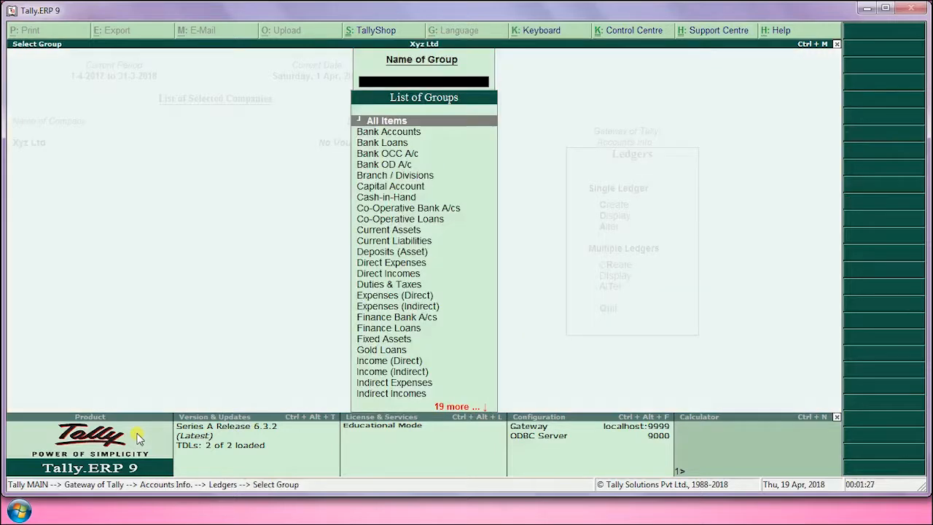
{"action": "type", "text": "Co"}
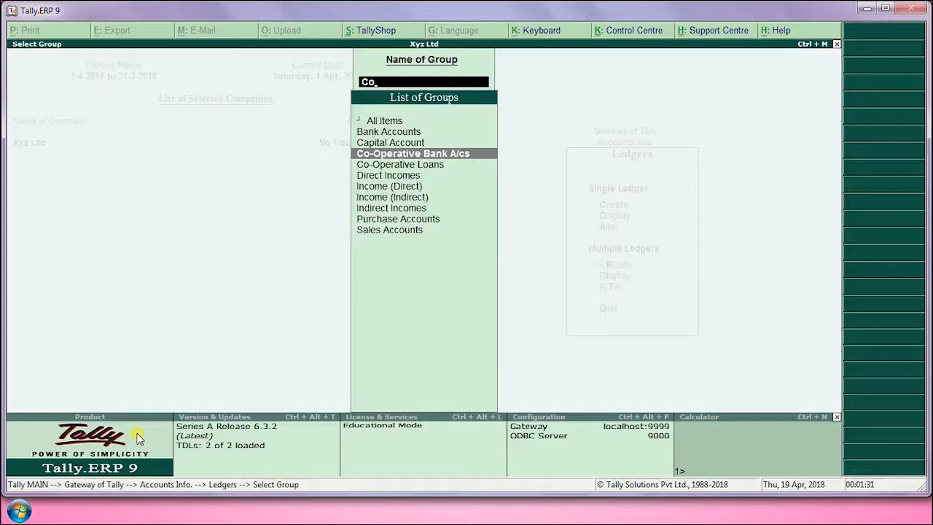
{"action": "key", "text": "Return"}
{"action": "key", "text": "Return"}
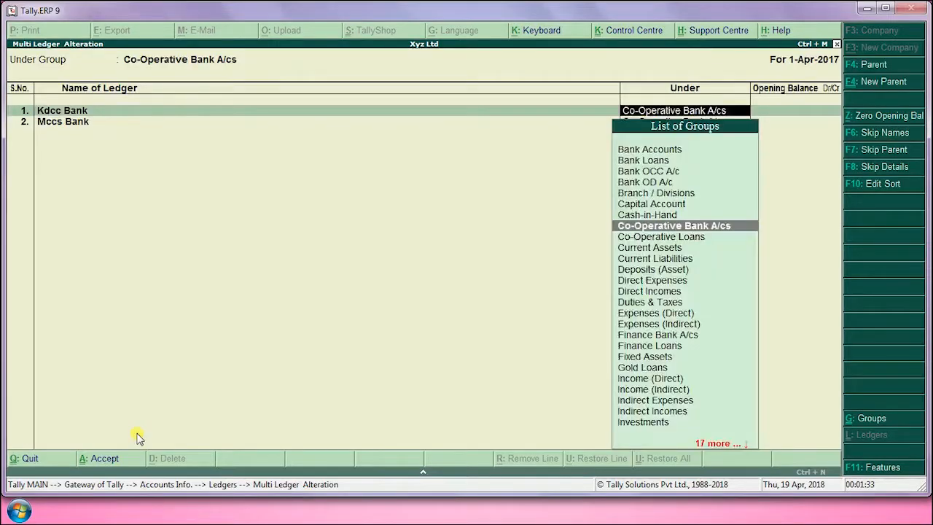
{"action": "key", "text": "Return"}
{"action": "key", "text": "Return"}
{"action": "key", "text": "Return"}
{"action": "key", "text": "Return"}
{"action": "key", "text": "Return"}
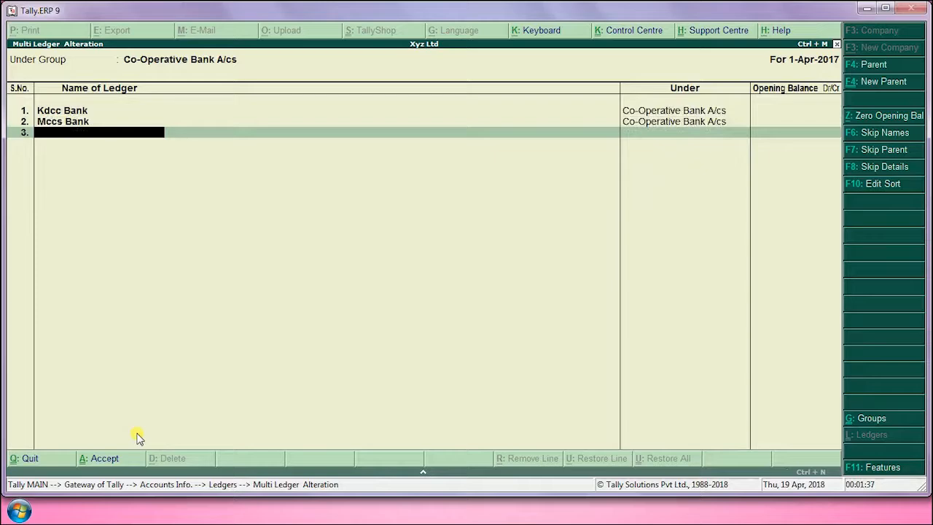
Quit the multiple-ledger alteration without saving and return to the Gateway of Tally.
{"action": "key", "text": "Escape"}
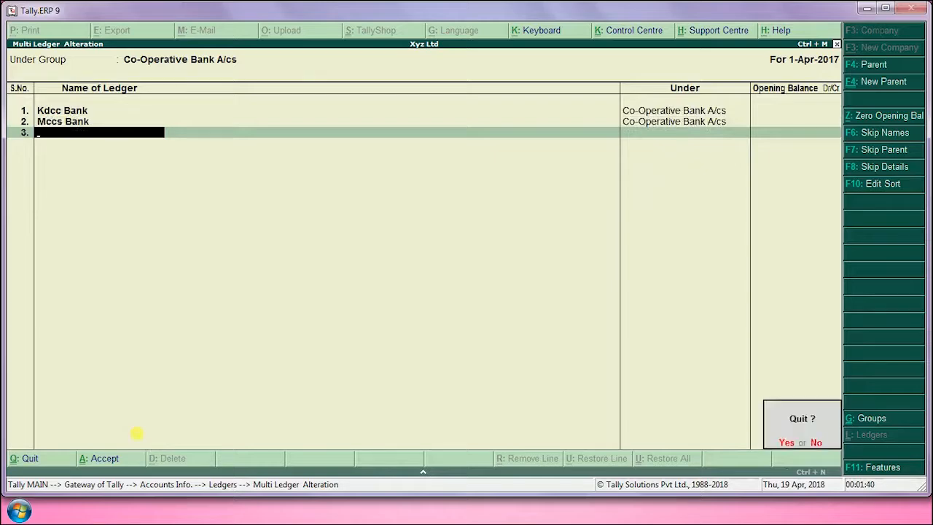
{"action": "key", "text": "Return"}
{"action": "key", "text": "Escape"}
{"action": "key", "text": "Escape"}
{"action": "key", "text": "Escape"}
{"action": "key", "text": "Escape"}
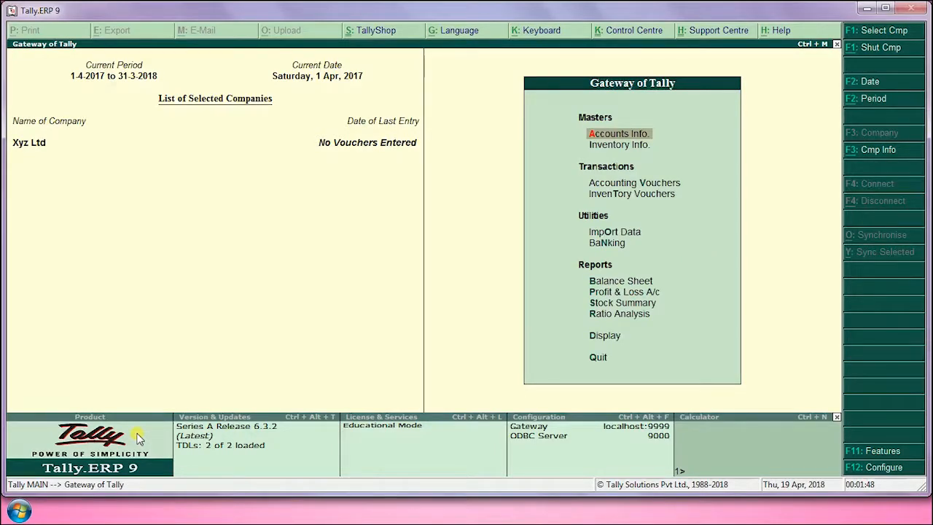
Display the list of accounts and go to the Kdcc Bank ledger under Co-Operative Bank A/cs.
{"action": "key", "text": "d"}
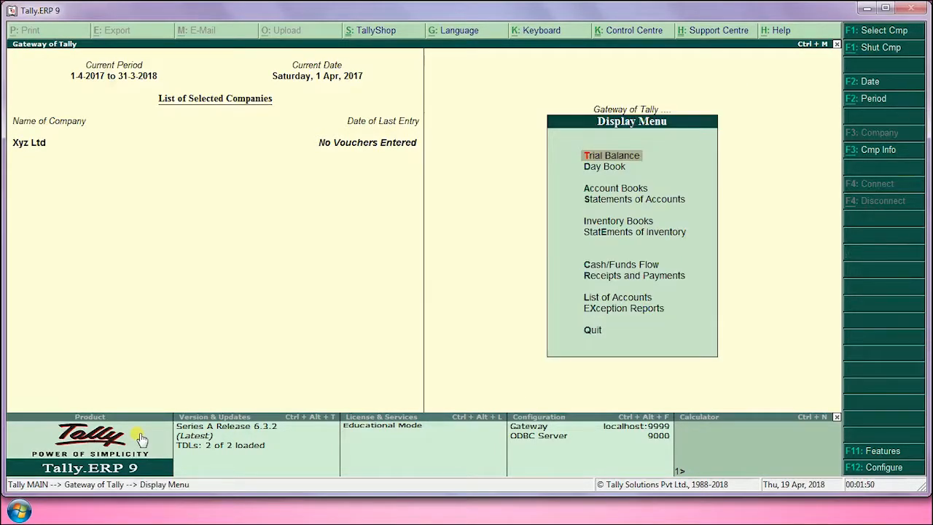
{"action": "key", "text": "l"}
{"action": "key", "text": "Down"}
{"action": "key", "text": "Down"}
{"action": "key", "text": "Down"}
{"action": "key", "text": "Down"}
{"action": "key", "text": "Down"}
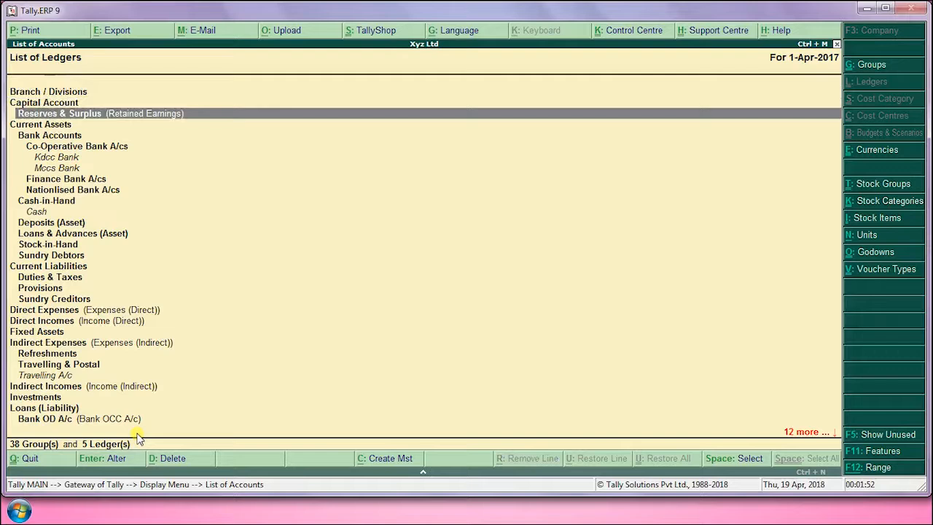
{"action": "key", "text": "Down"}
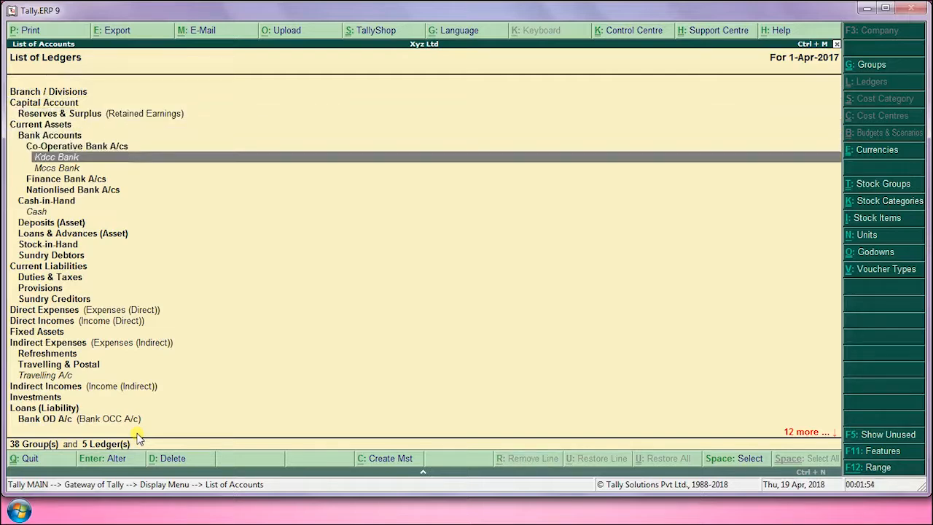
{"action": "key", "text": "Home"}
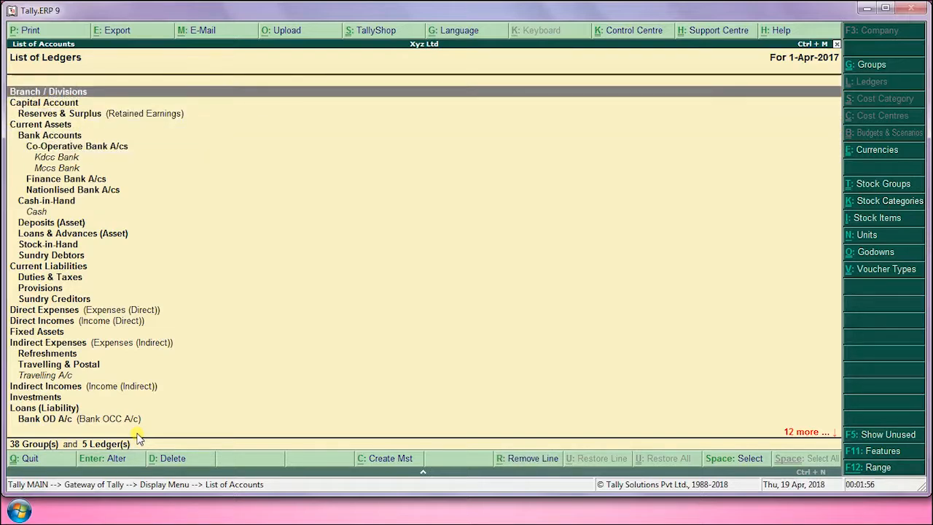
{"action": "key", "text": "Down"}
{"action": "key", "text": "Down"}
{"action": "key", "text": "Down"}
{"action": "key", "text": "Down"}
{"action": "key", "text": "Down"}
{"action": "key", "text": "Down"}
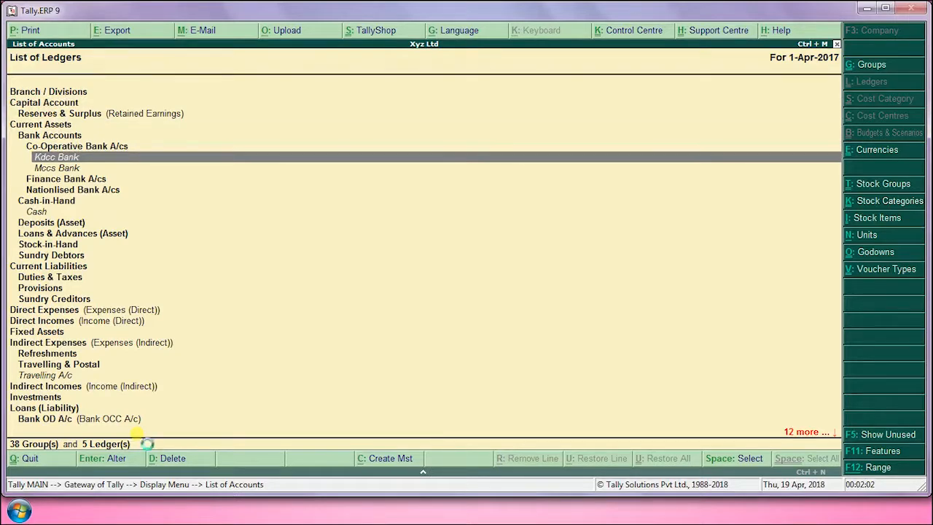
Open the ledger creation form from the Kdcc Bank entry, then quit it without creating a ledger.
{"action": "key", "text": "alt+c"}
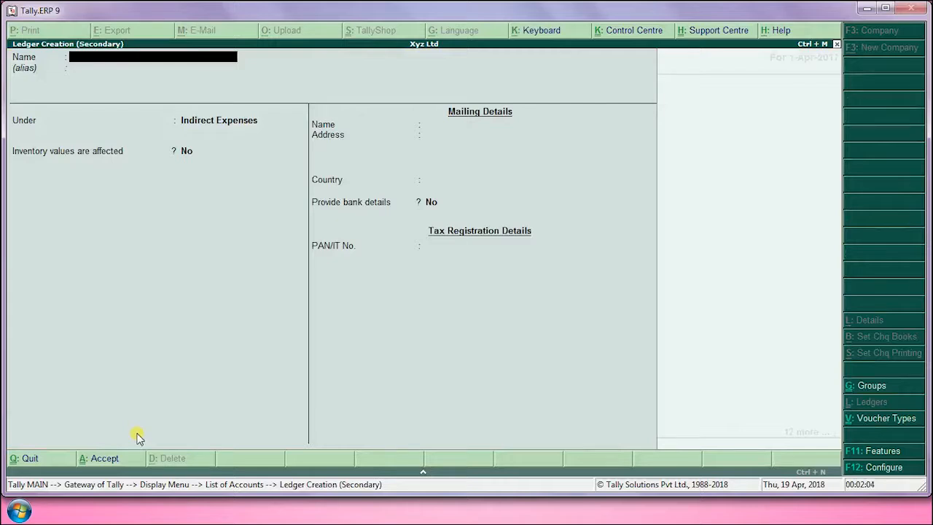
{"action": "key", "text": "Escape"}
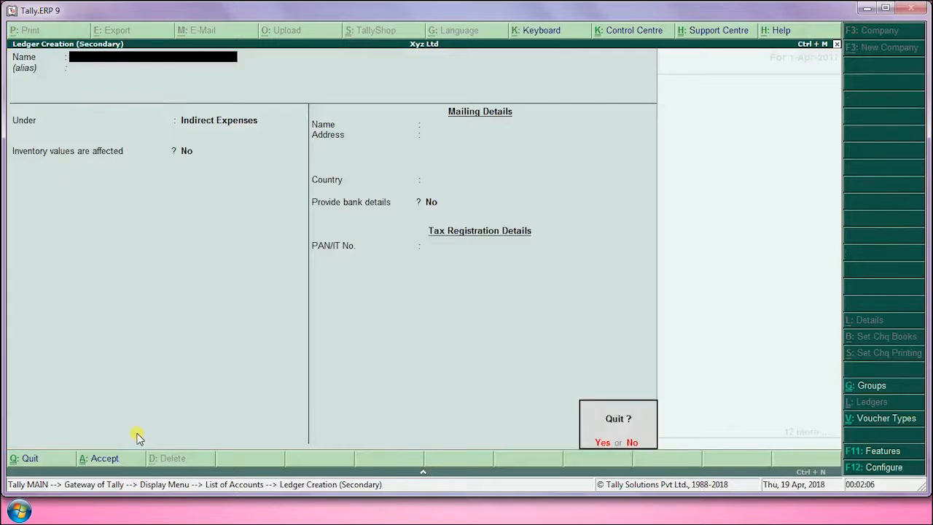
{"action": "key", "text": "y"}
Open the group creation form from the Branch / Divisions group, then leave it without creating a group.
{"action": "key", "text": "Down"}
{"action": "key", "text": "Down"}
{"action": "key", "text": "Up"}
{"action": "key", "text": "Up"}
{"action": "key", "text": "Up"}
{"action": "key", "text": "Up"}
{"action": "key", "text": "Down"}
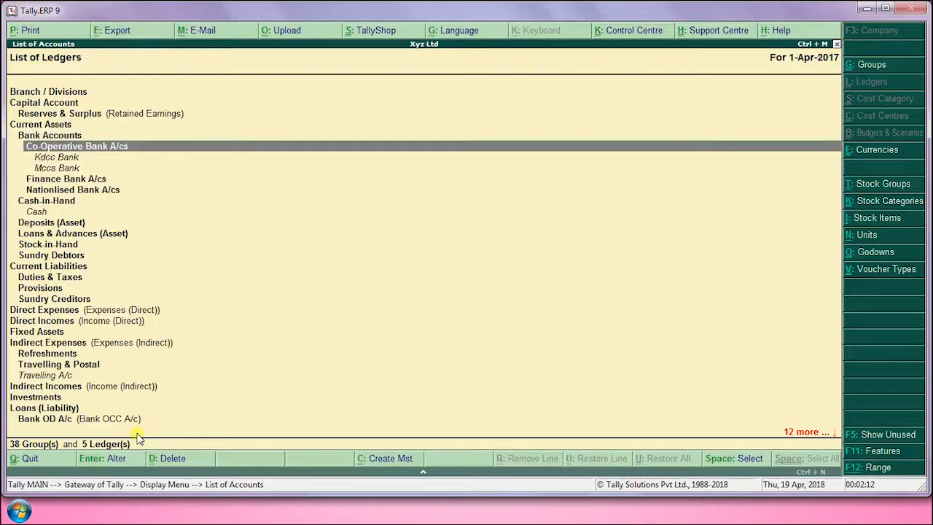
{"action": "key", "text": "Home"}
{"action": "key", "text": "alt+c"}
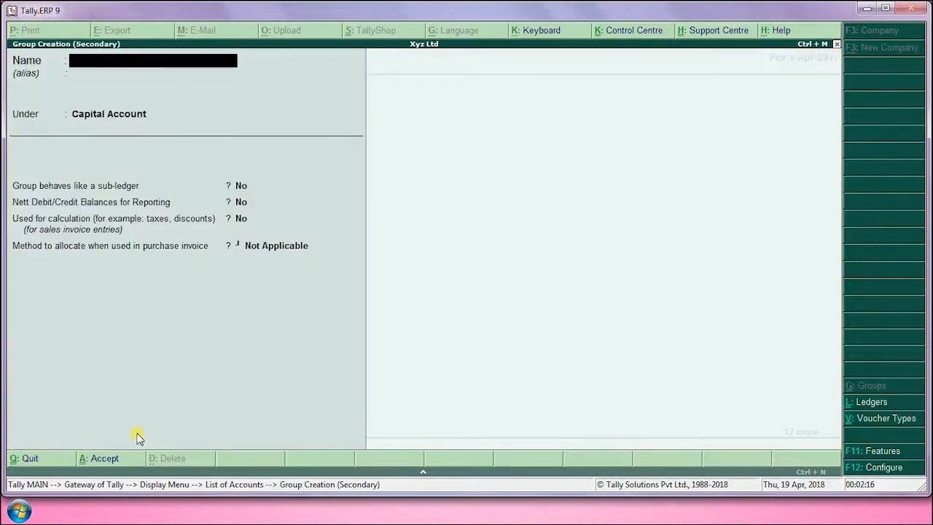
{"action": "key", "text": "Escape"}
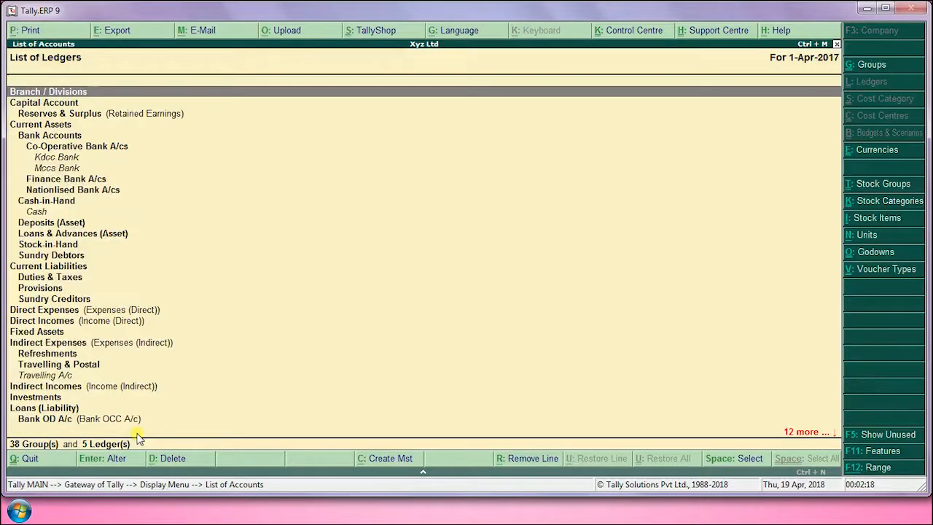
Go through the groups and italic ledger entries in the list, from Branch / Divisions down to the Cash ledger.
{"action": "key", "text": "Down"}
{"action": "key", "text": "Down"}
{"action": "key", "text": "Down"}
{"action": "key", "text": "Down"}
{"action": "key", "text": "Down"}
{"action": "key", "text": "Down"}
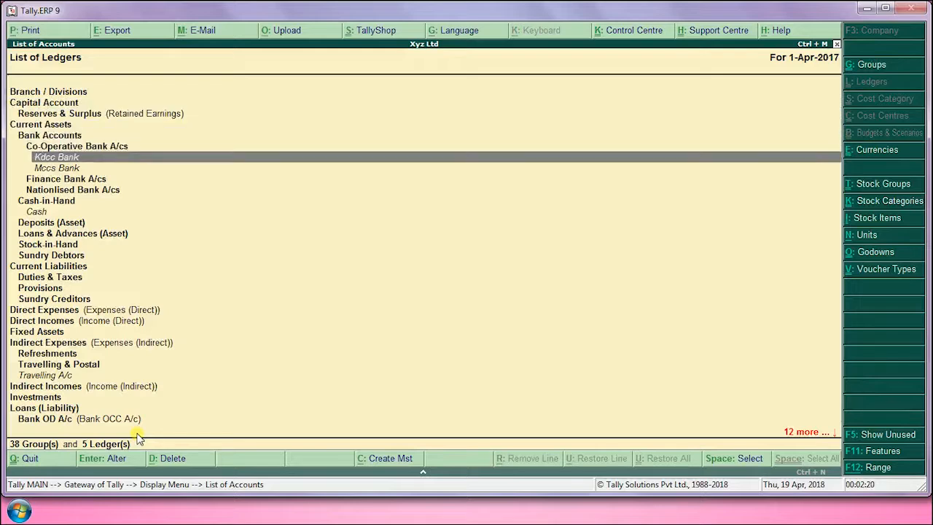
{"action": "key", "text": "Down"}
{"action": "key", "text": "Down"}
{"action": "key", "text": "Down"}
{"action": "key", "text": "Down"}
{"action": "key", "text": "Down"}
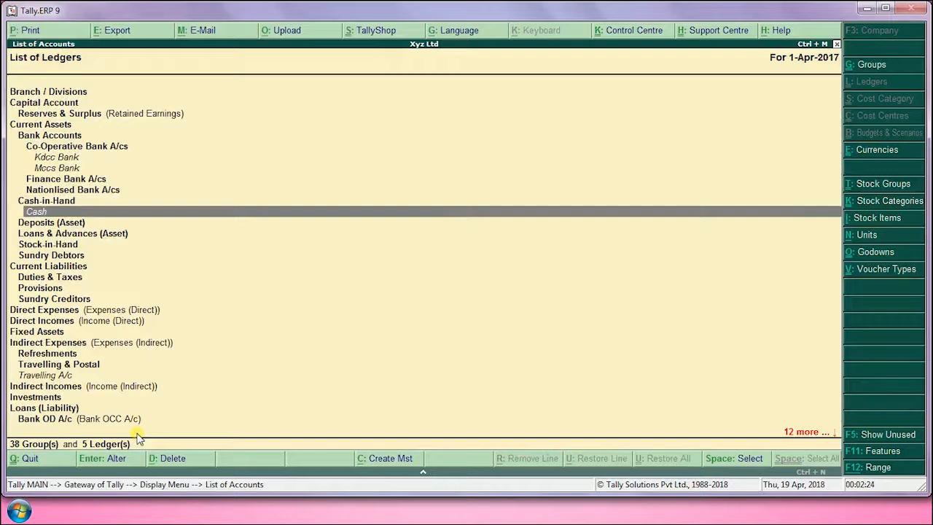
{"action": "key", "text": "Down"}
{"action": "key", "text": "Up"}
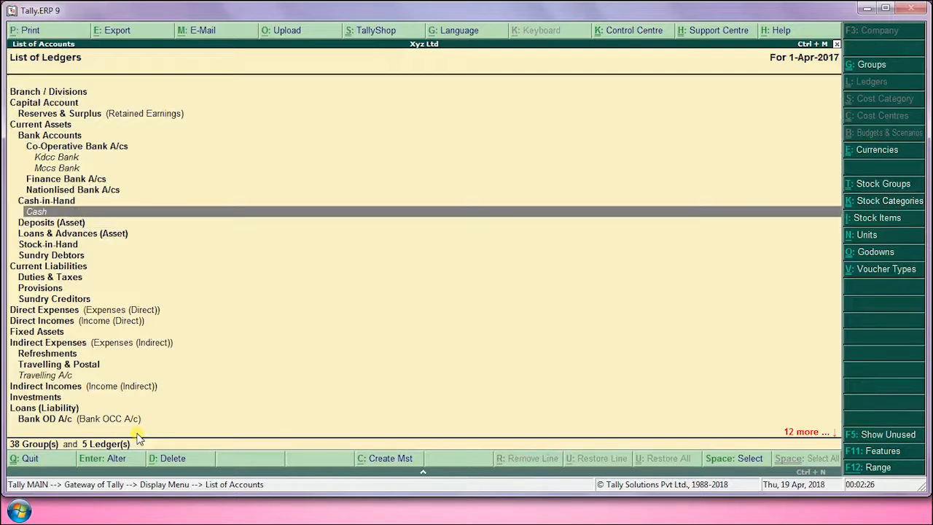
Open the group creation form from the Bank OD A/c group, then leave it without creating a group.
{"action": "double_click", "coordinate": [137, 434]}
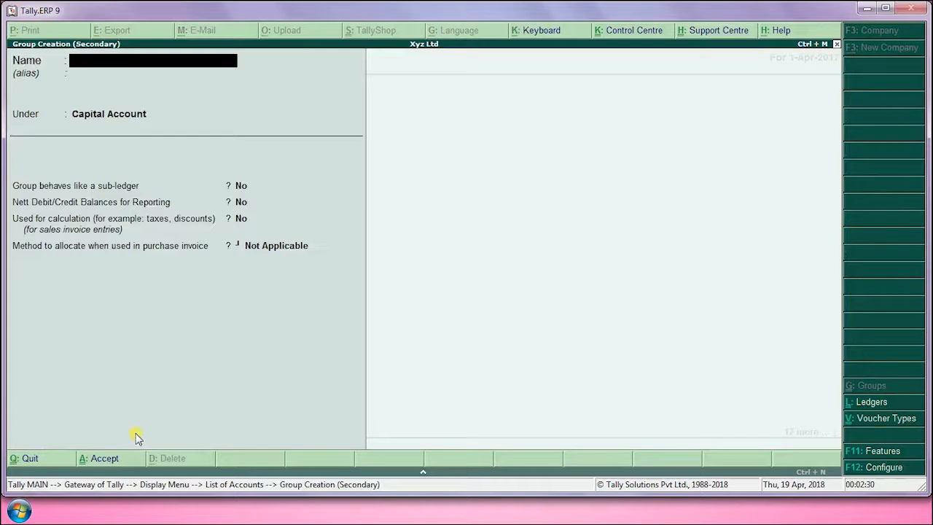
{"action": "key", "text": "Escape"}
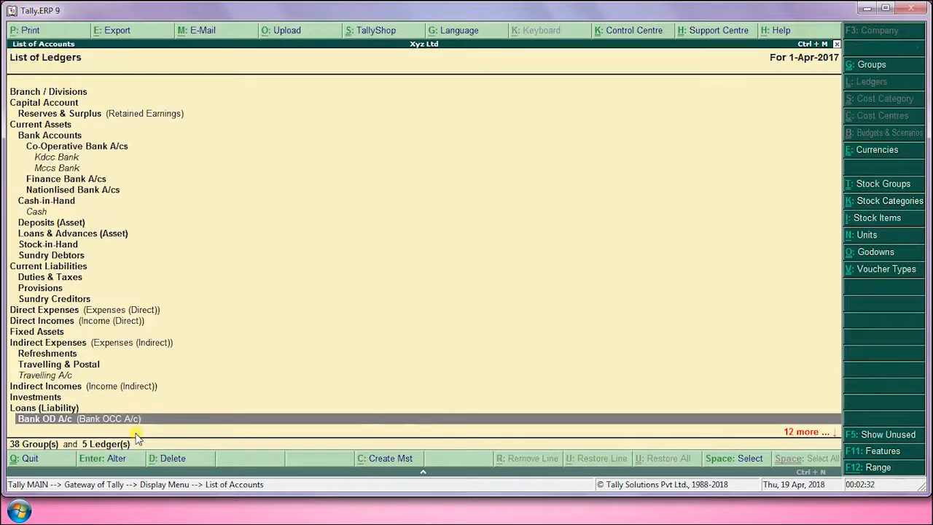
Open the ledger creation form from the Mccs Bank entry, then quit it without creating a ledger.
{"action": "key", "text": "Up"}
{"action": "key", "text": "Up"}
{"action": "key", "text": "Up"}
{"action": "key", "text": "Up"}
{"action": "key", "text": "Up"}
{"action": "key", "text": "Up"}
{"action": "key", "text": "Up"}
{"action": "key", "text": "Up"}
{"action": "key", "text": "Up"}
{"action": "key", "text": "Up"}
{"action": "key", "text": "Up"}
{"action": "key", "text": "Up"}
{"action": "key", "text": "Up"}
{"action": "key", "text": "Up"}
{"action": "key", "text": "Up"}
{"action": "key", "text": "Up"}
{"action": "key", "text": "Up"}
{"action": "key", "text": "Up"}
{"action": "key", "text": "Up"}
{"action": "key", "text": "Up"}
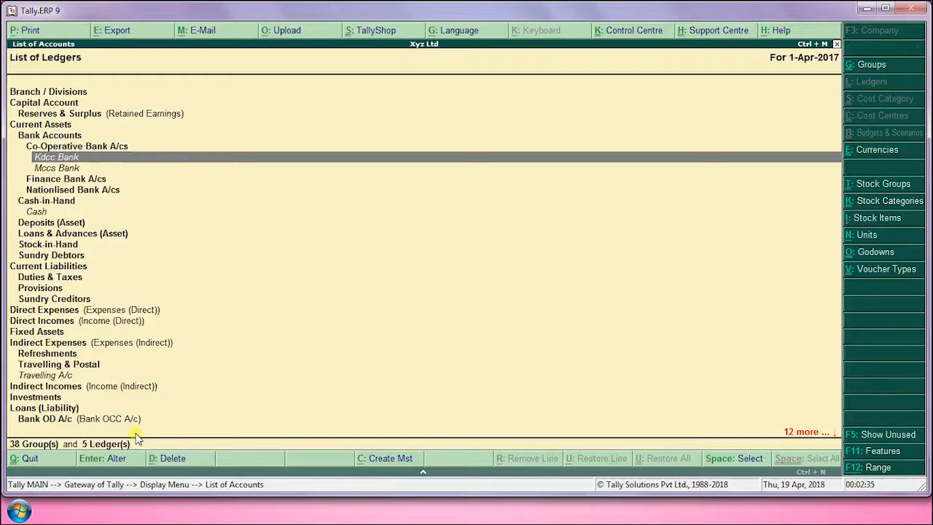
{"action": "key", "text": "Down"}
{"action": "key", "text": "alt+c"}
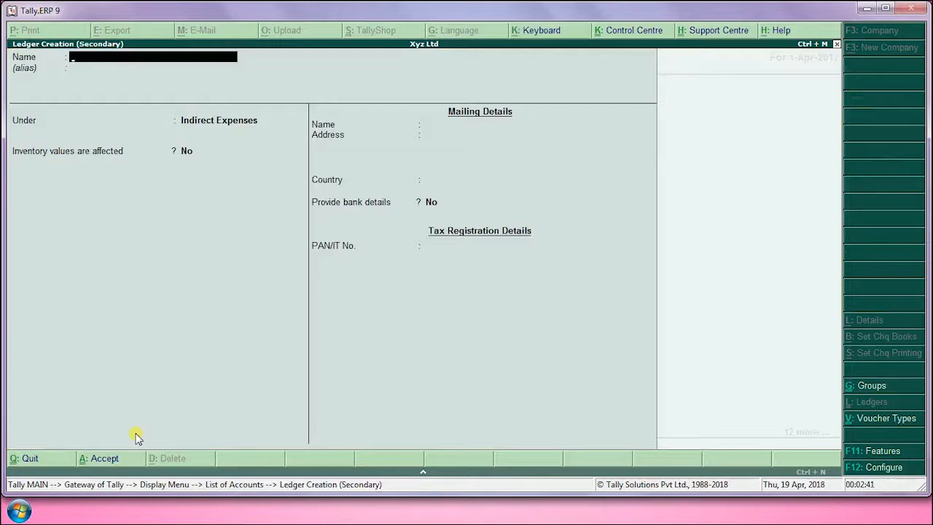
{"action": "key", "text": "Escape"}
{"action": "key", "text": "y"}
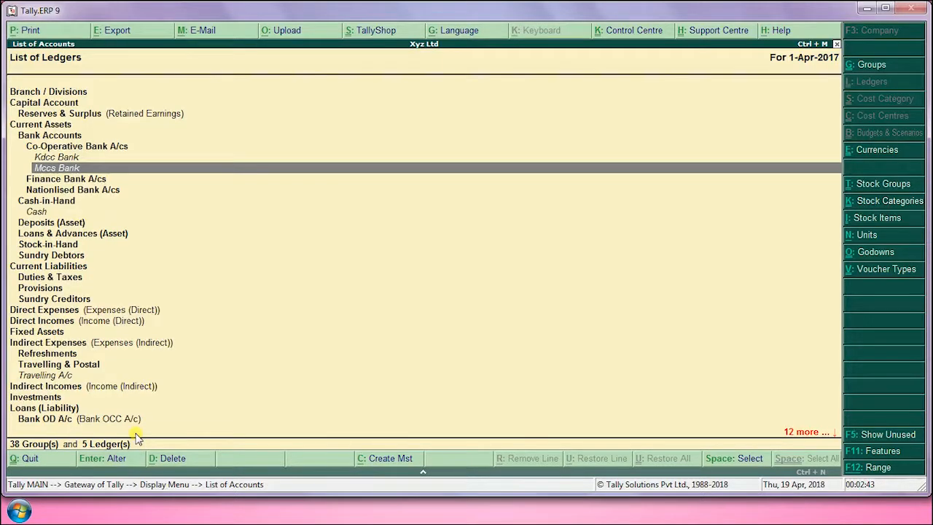